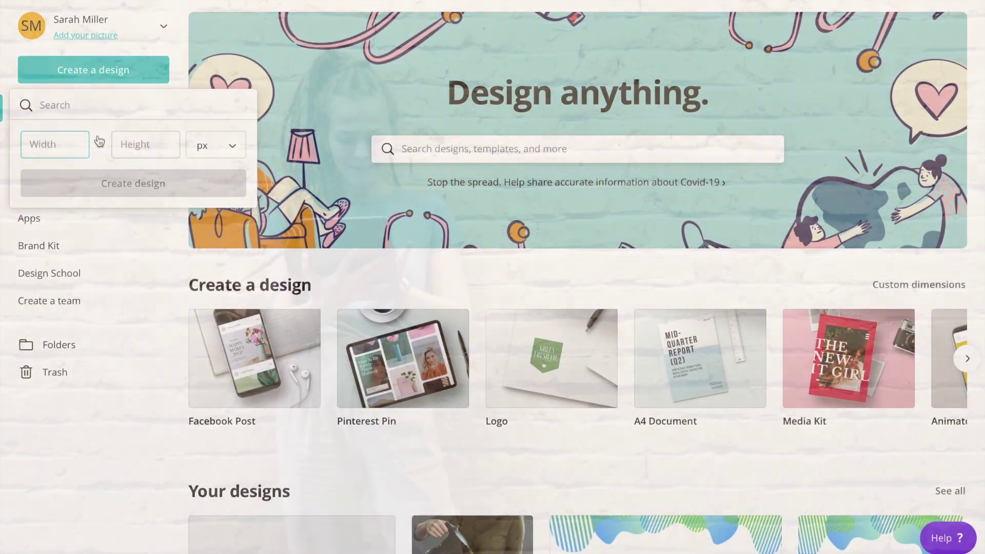
- Create a custom 410 × 500 px Canva design
type("410")
key("Tab")
type("500")
left_click(84, 189)
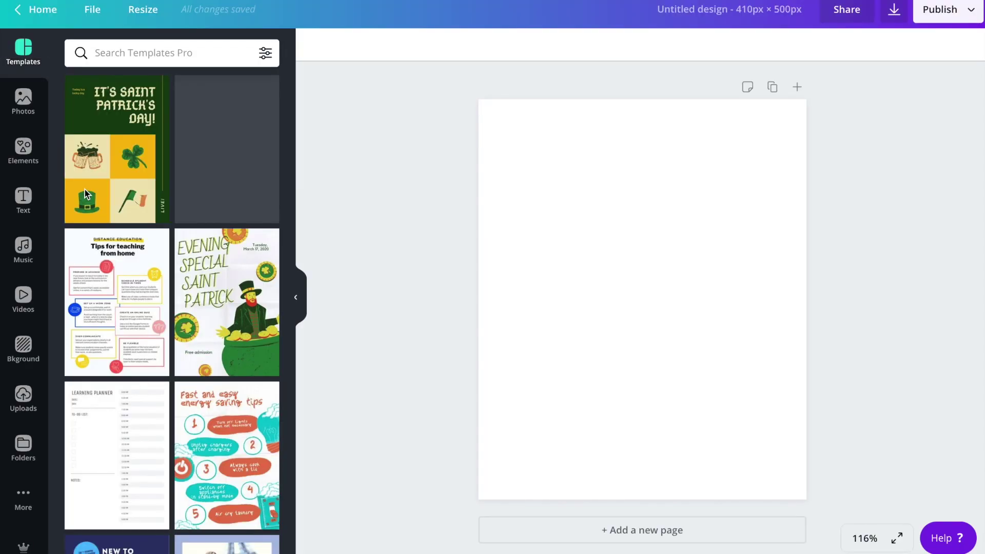
- Add a font combination, delete its subheading, and retype the heading as 'free shipping today' at bottom-left
left_click(23, 200)
left_click(117, 307)
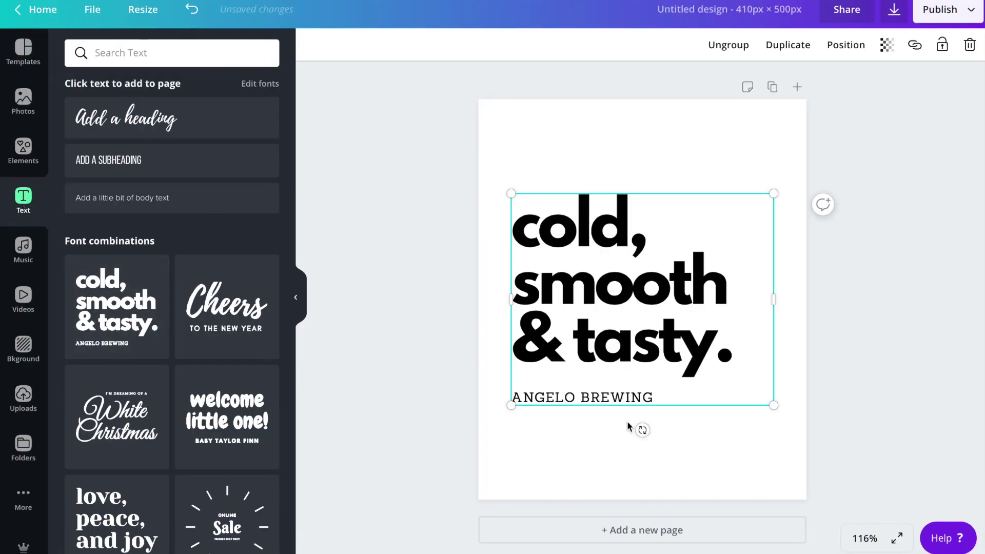
left_click(655, 396)
key("Delete")
left_click(554, 319)
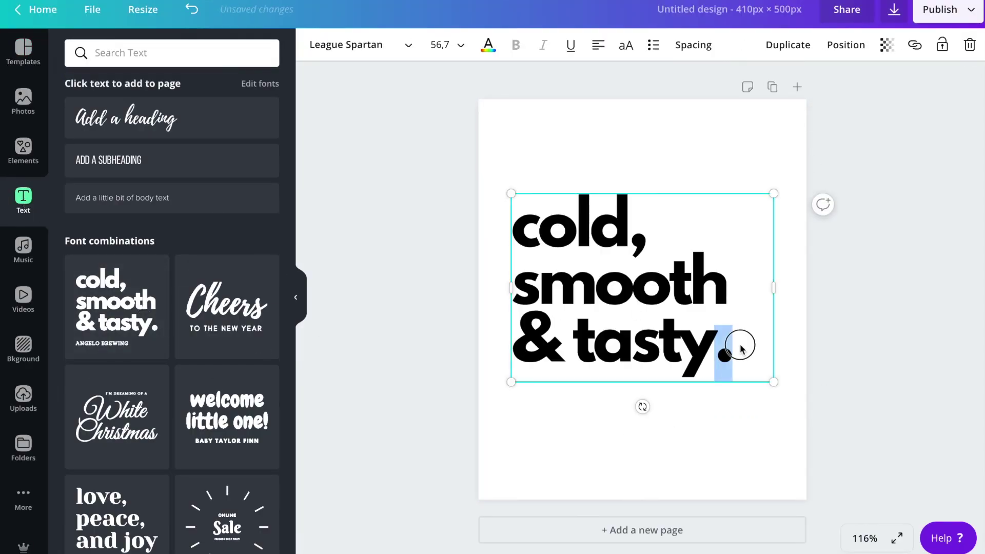
key("ctrl+a")
type("free shipping today")
left_click_drag(681, 398, 654, 503)
- Add page 2 with the uploaded desk photo enlarged to fill it
left_click(796, 87)
left_click(24, 394)
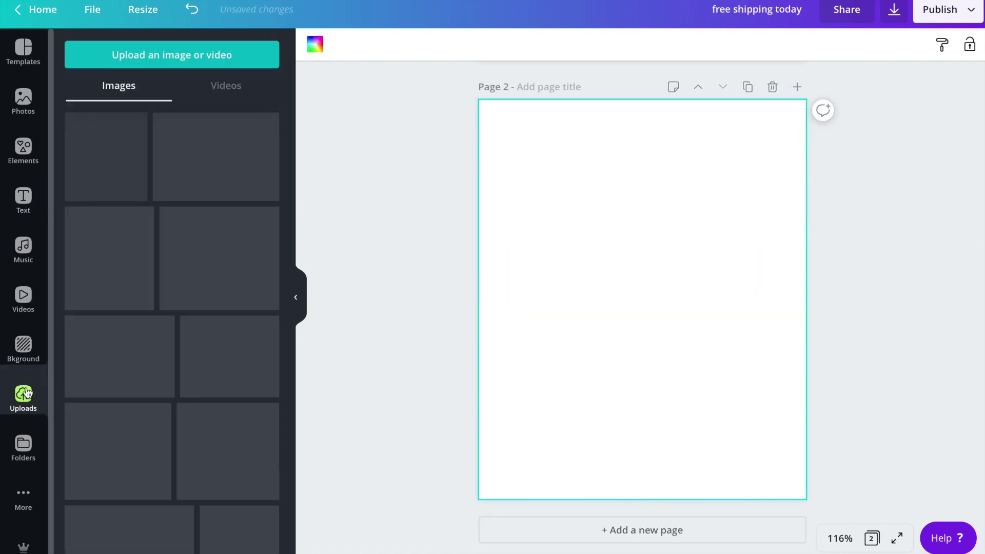
left_click(117, 146)
left_click_drag(765, 217, 938, 100)
left_click_drag(519, 380, 406, 553)
left_click_drag(638, 104, 639, 89)
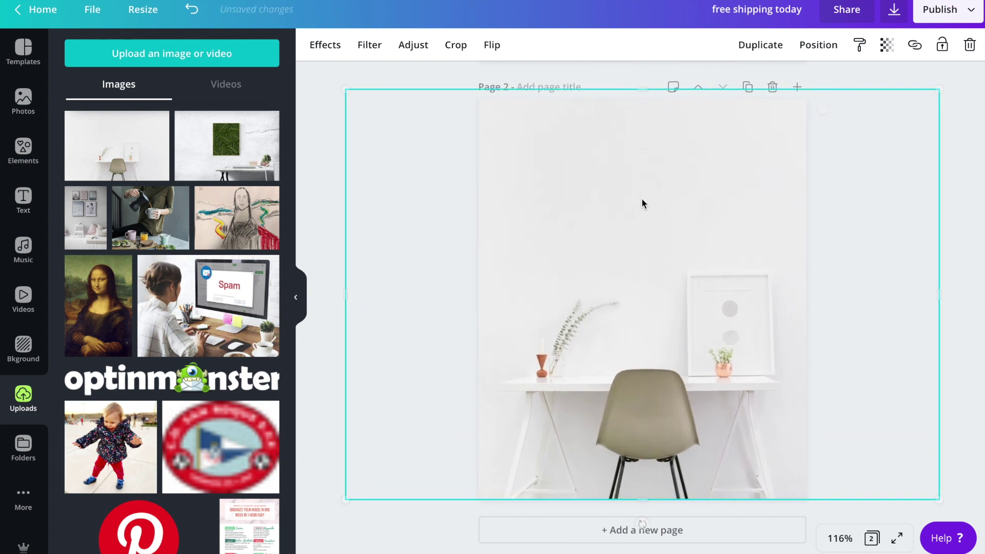
- Add page 3 with the leaf-wall photo enlarged and positioned to fill it
left_click(796, 87)
left_click(226, 146)
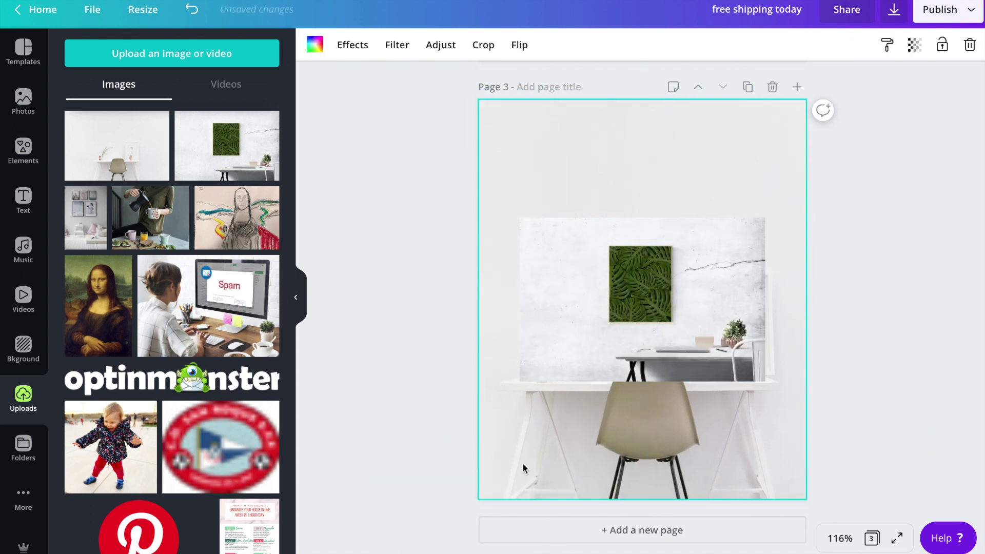
left_click_drag(519, 380, 401, 552)
left_click_drag(766, 217, 984, 51)
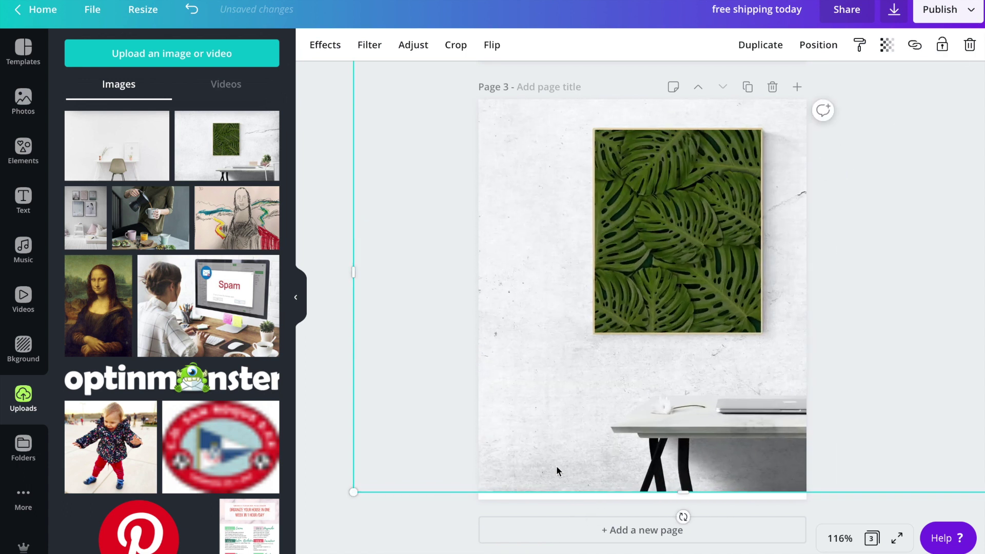
left_click_drag(682, 488, 684, 510)
left_click_drag(624, 428, 584, 433)
- Add page 4 with the gallery-wall room photo resized and centred on the page
left_click(797, 86)
left_click(85, 218)
left_click_drag(752, 451, 816, 552)
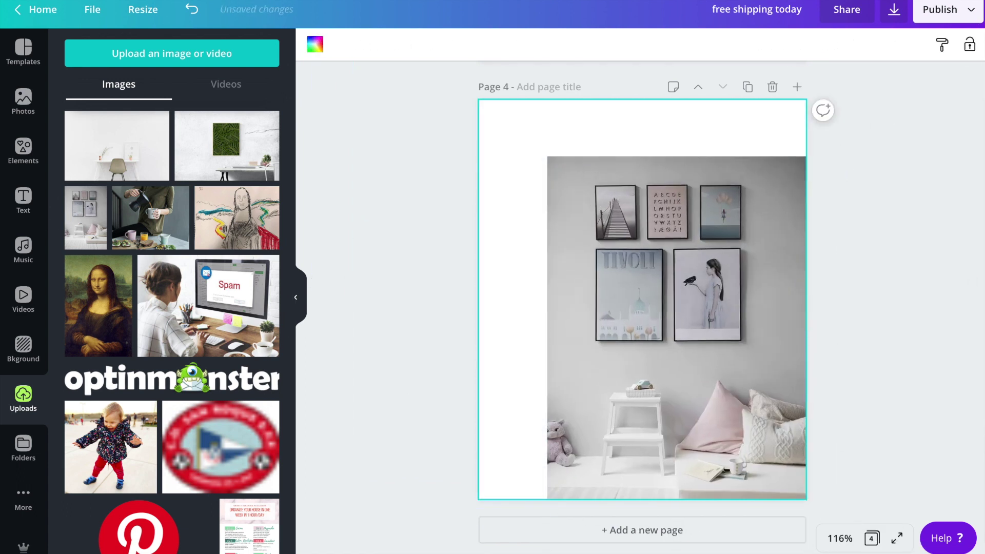
left_click_drag(547, 154, 461, 104)
left_click_drag(534, 345, 504, 403)
left_click_drag(807, 146, 838, 115)
left_click_drag(482, 548, 475, 523)
left_click_drag(800, 529, 810, 552)
left_click_drag(603, 400, 592, 400)
left_click(865, 257)
- Add a fifth page and paste the 'free shipping today' text onto it
left_click(586, 341)
key("ctrl+Return")
scroll(422, 183, "up", 10)
scroll(422, 183, "up", 15)
scroll(898, 479, "down", 20)
type("free shipping today")
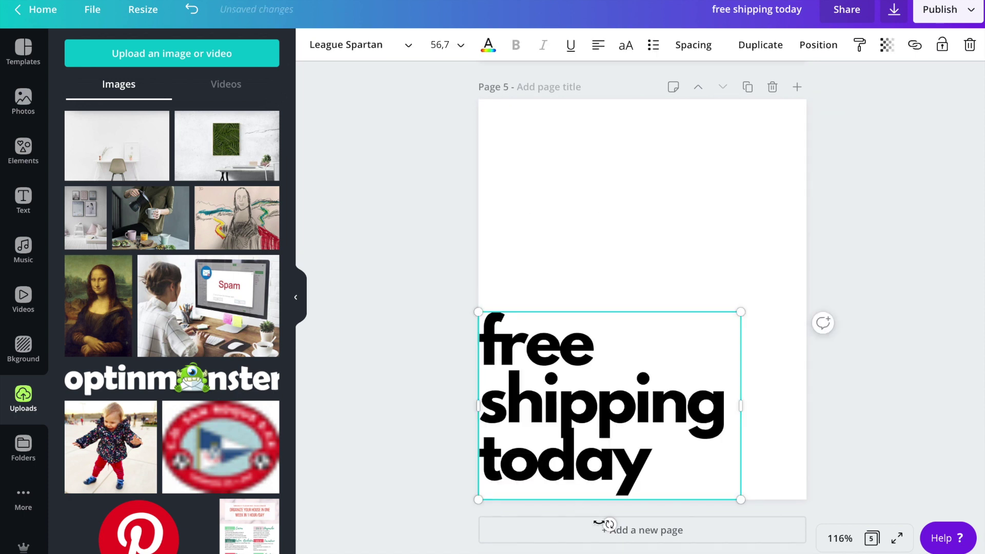
- Retype the pasted text as 'on all prints.' / 'Order now.' and widen the box to full width
double_click(638, 472)
key("ctrl+a")
type("on all prints")
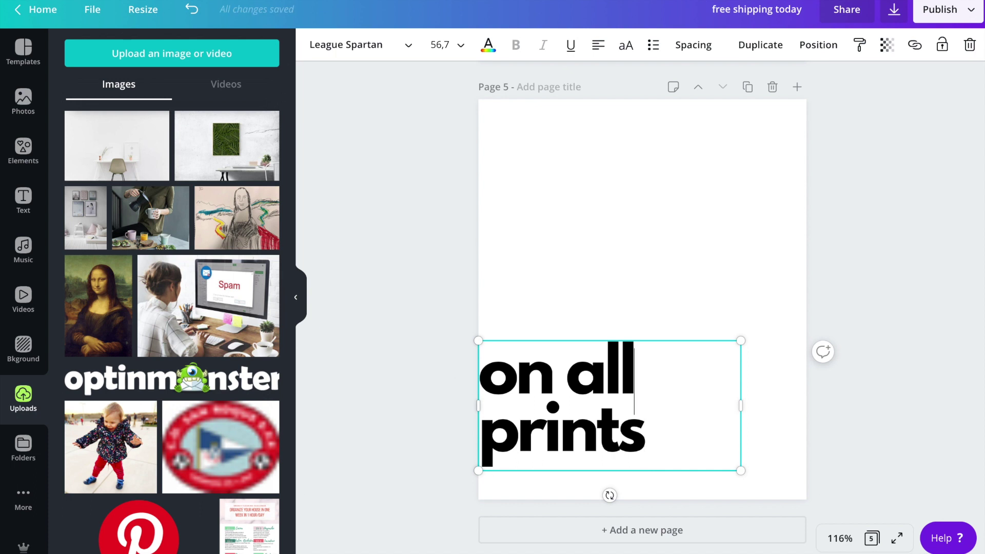
type(".")
key("Return")
type("Order now.")
left_click_drag(741, 405, 810, 406)
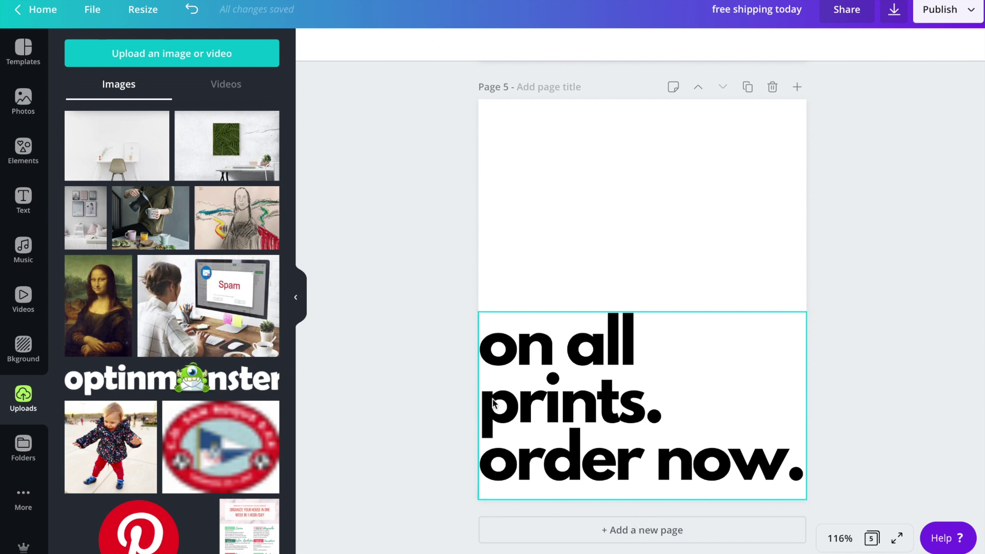
- Shrink 'on all prints.' to size 42 and move the text to the page bottom
left_click_drag(633, 350, 480, 328)
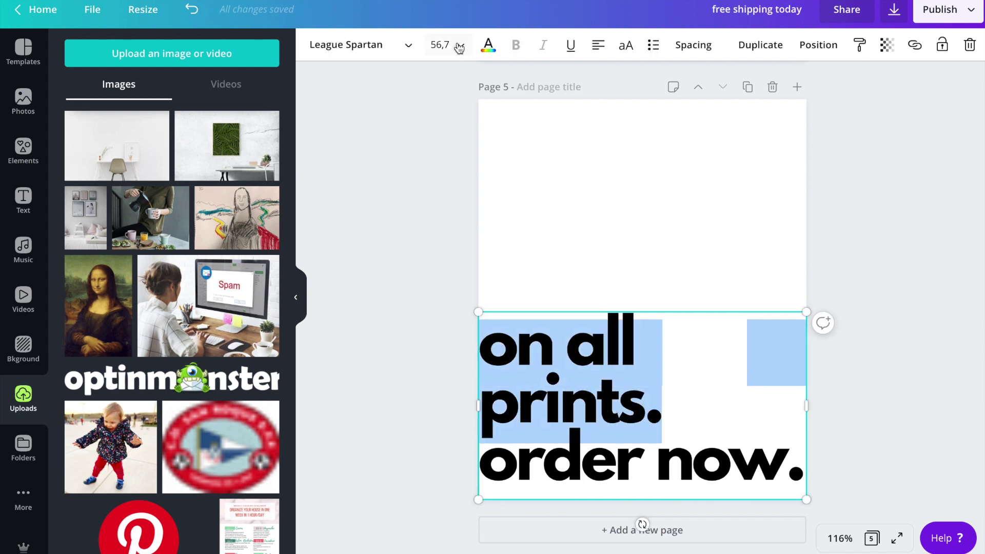
left_click(460, 46)
left_click(440, 110)
left_click_drag(595, 443, 595, 482)
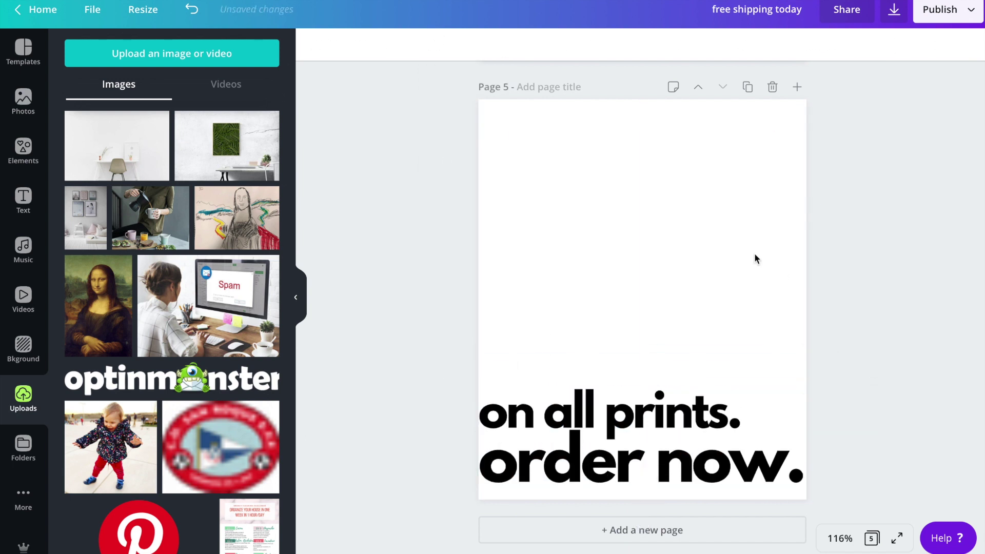
scroll(826, 251, "up", 20)
- Download all five Canva pages as JPG files
left_click(891, 16)
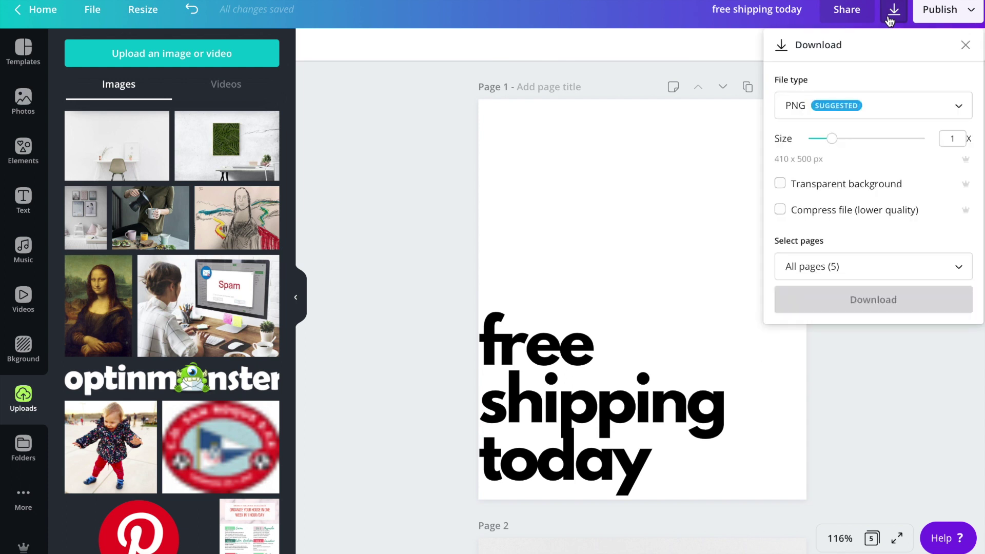
left_click(882, 112)
left_click(823, 165)
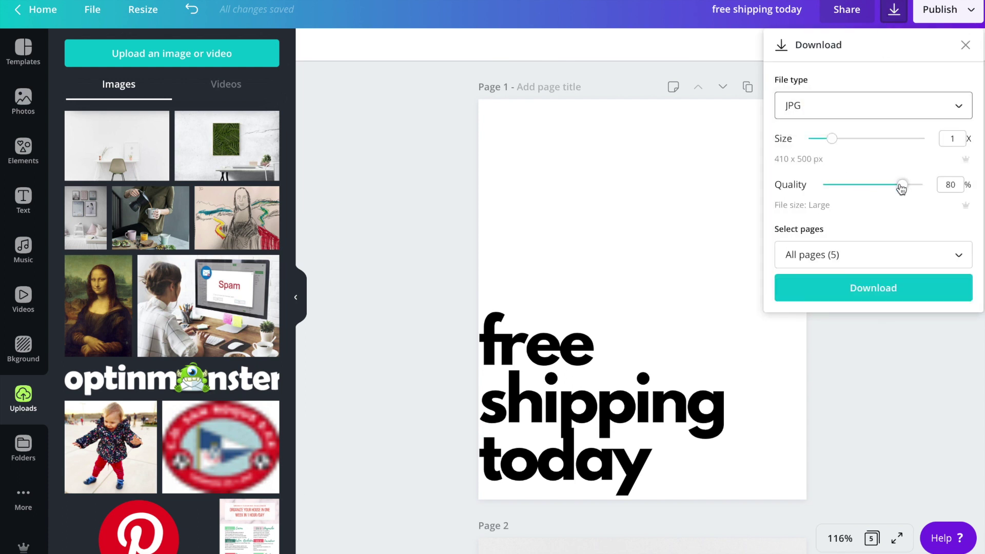
left_click(861, 299)
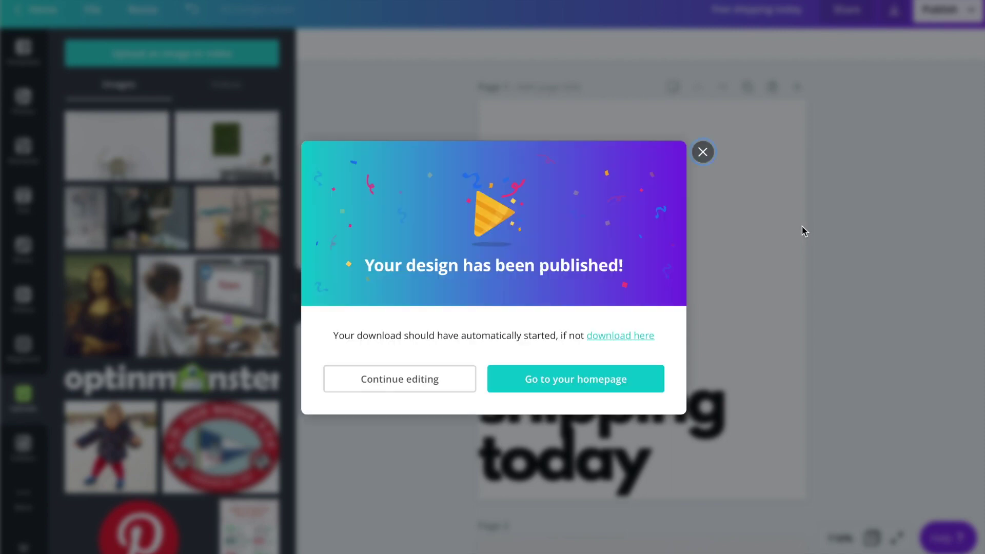
left_click(703, 152)
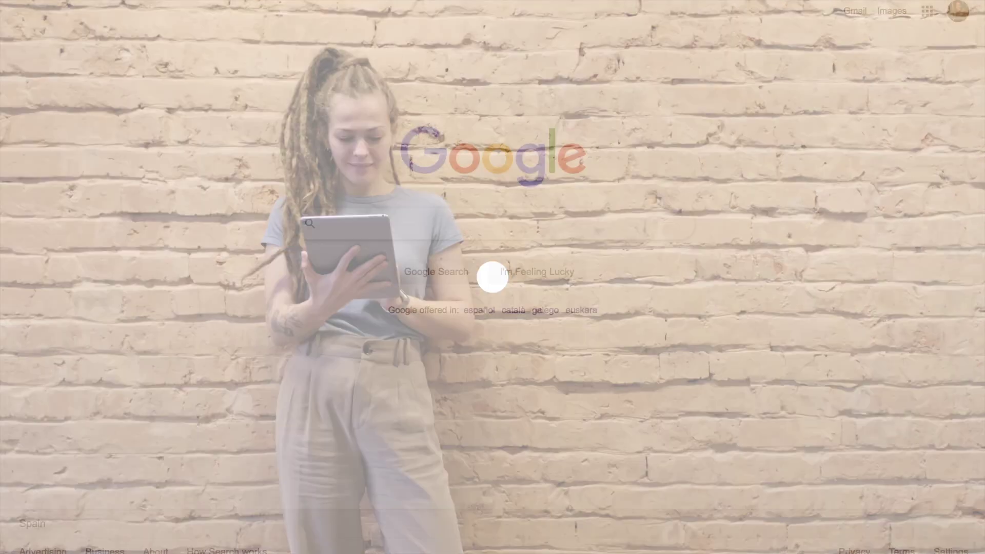
- Search Google for 'gif creator' and open GIFMaker.me to upload images
type("gif creat")
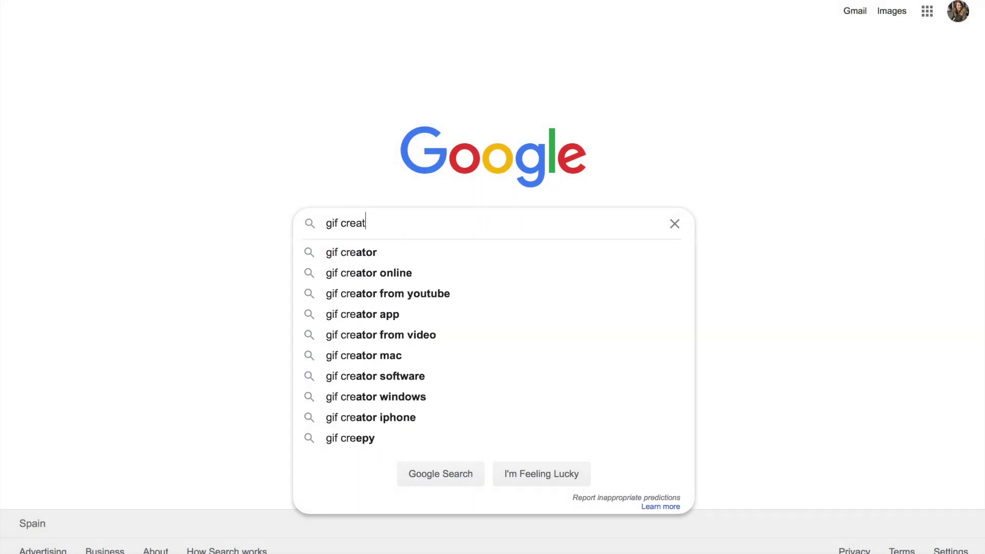
type("or")
key("Return")
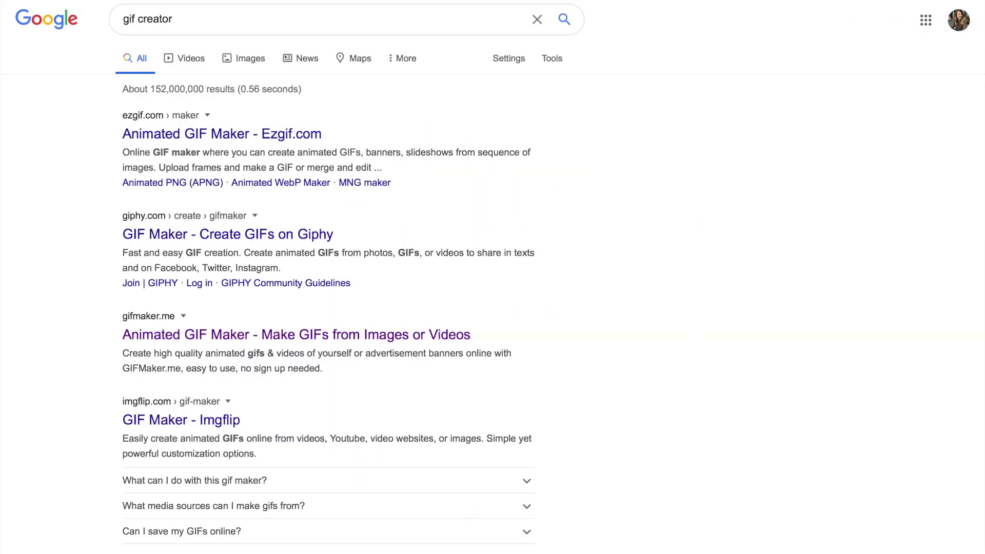
left_click(192, 337)
left_click(363, 211)
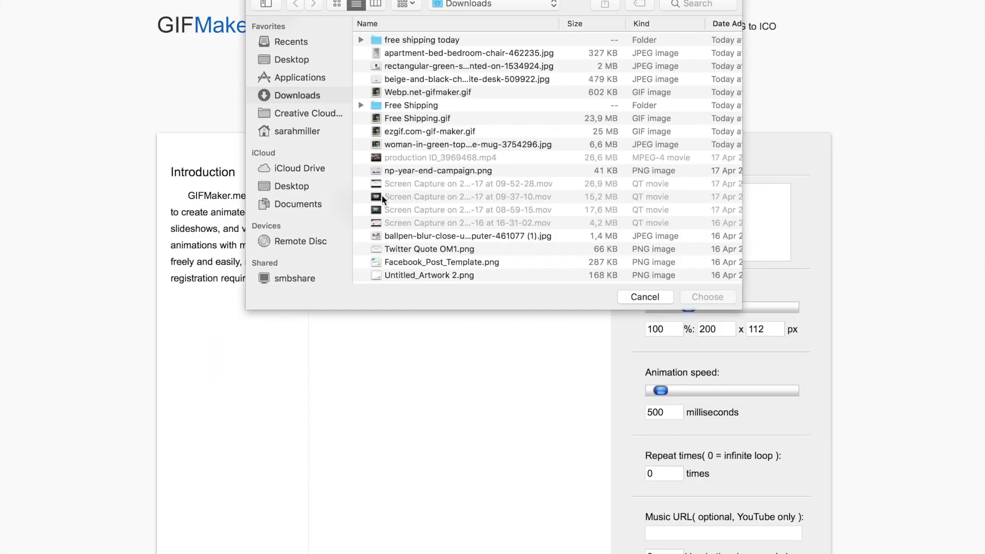
- Upload 1.jpg through 5.jpg from the free shipping today folder to GIFMaker.me
left_click(398, 42)
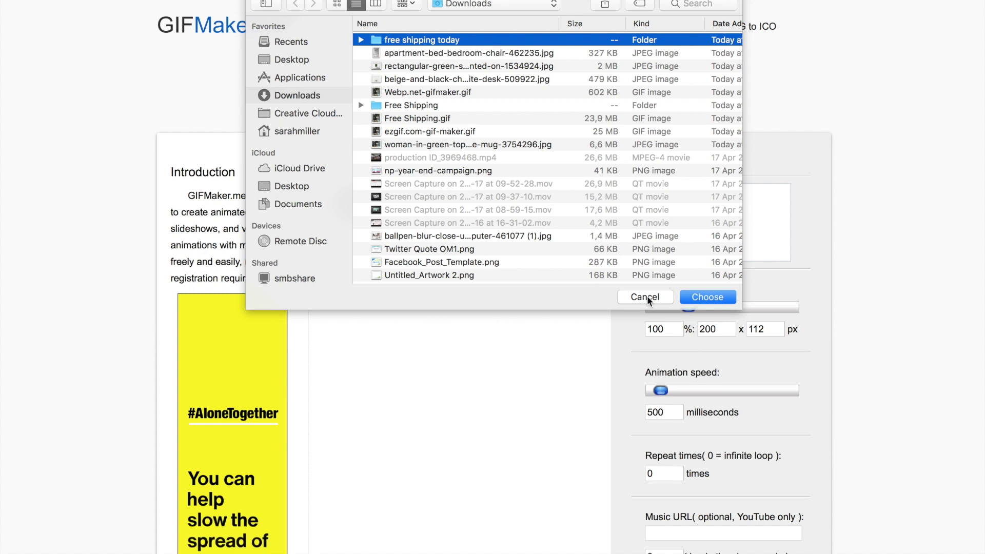
left_click(701, 302)
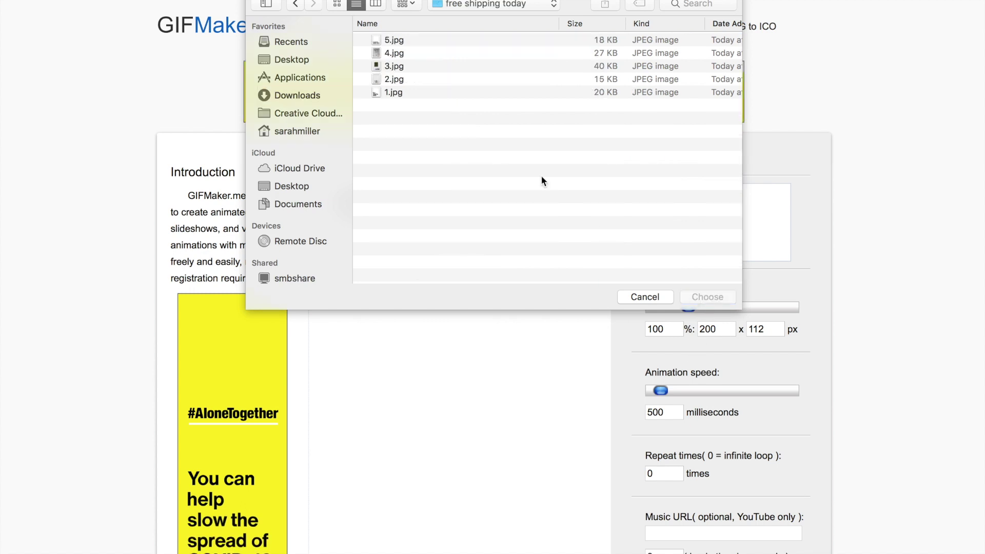
left_click(478, 41)
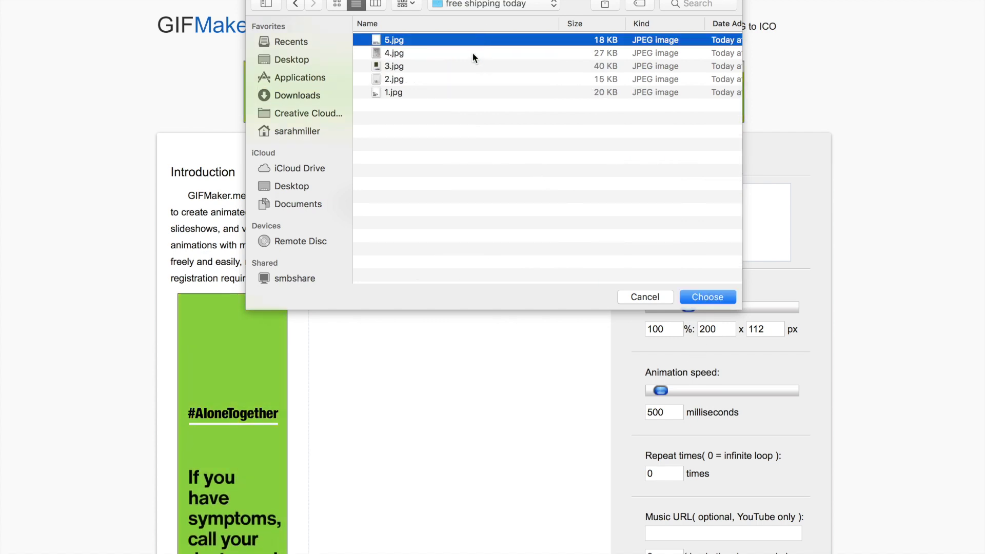
left_click(472, 54, "shift")
left_click(471, 66, "shift")
left_click(471, 78, "shift")
left_click(471, 92, "shift")
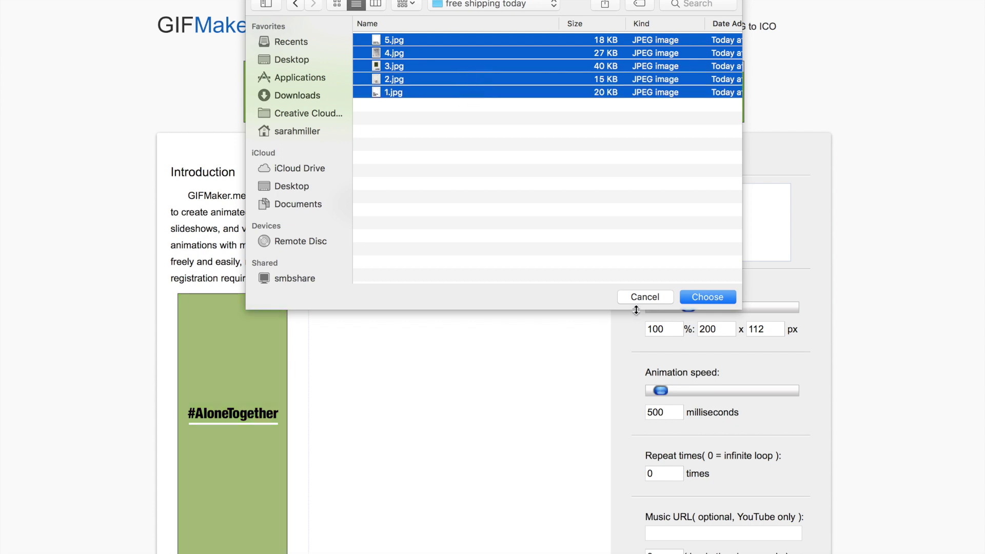
left_click(690, 297)
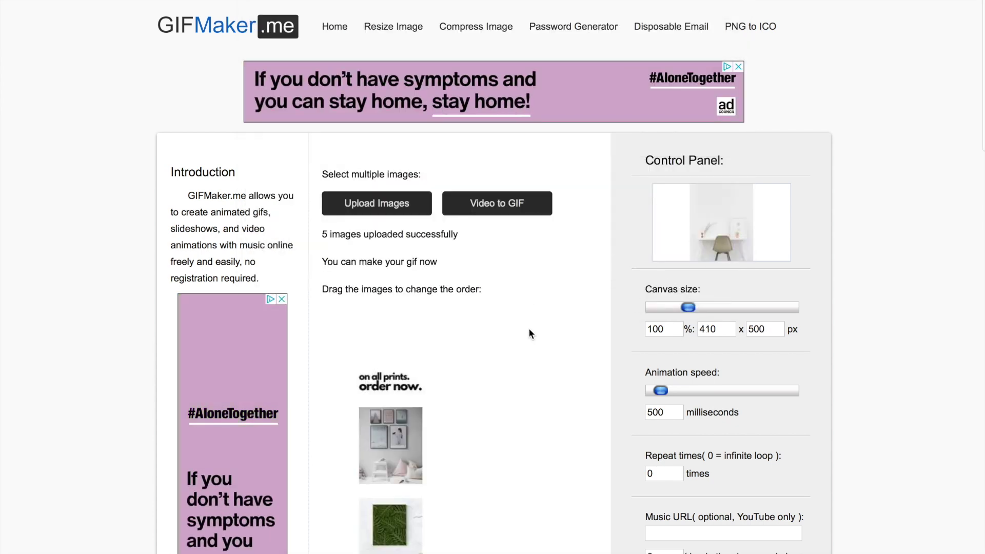
- Download the finished looping GIF at 1000 milliseconds per frame
scroll(529, 334, "down", 3)
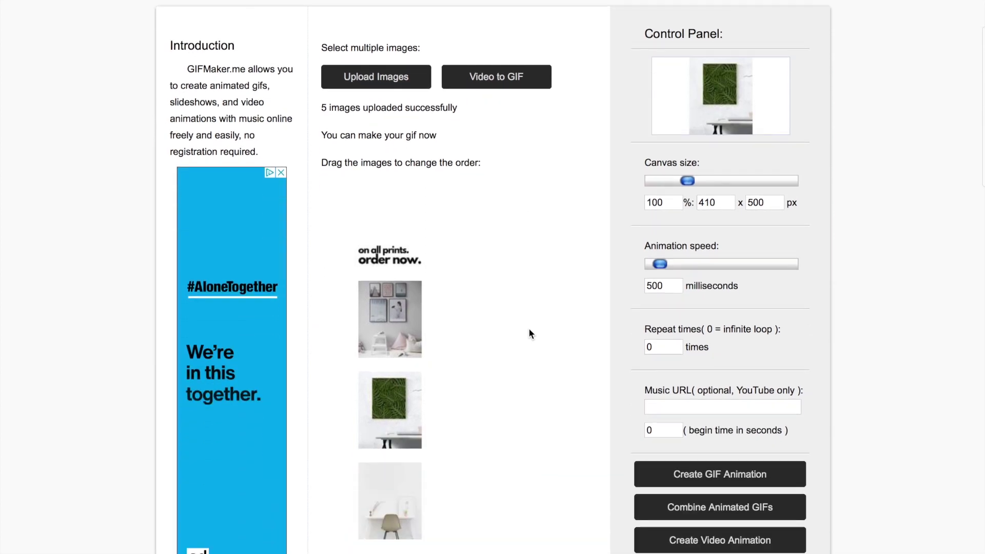
scroll(539, 357, "down", 3)
scroll(539, 356, "up", 2)
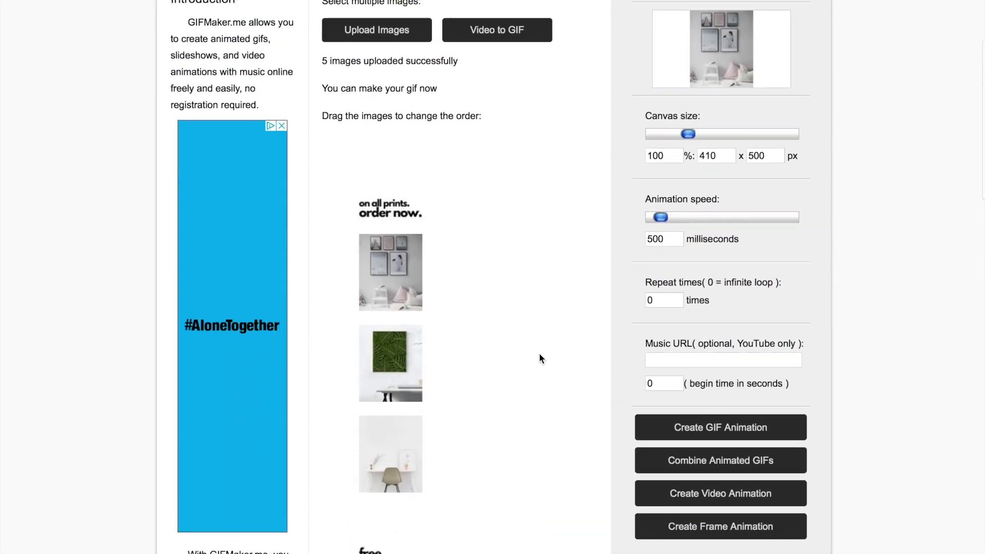
scroll(540, 358, "up", 1)
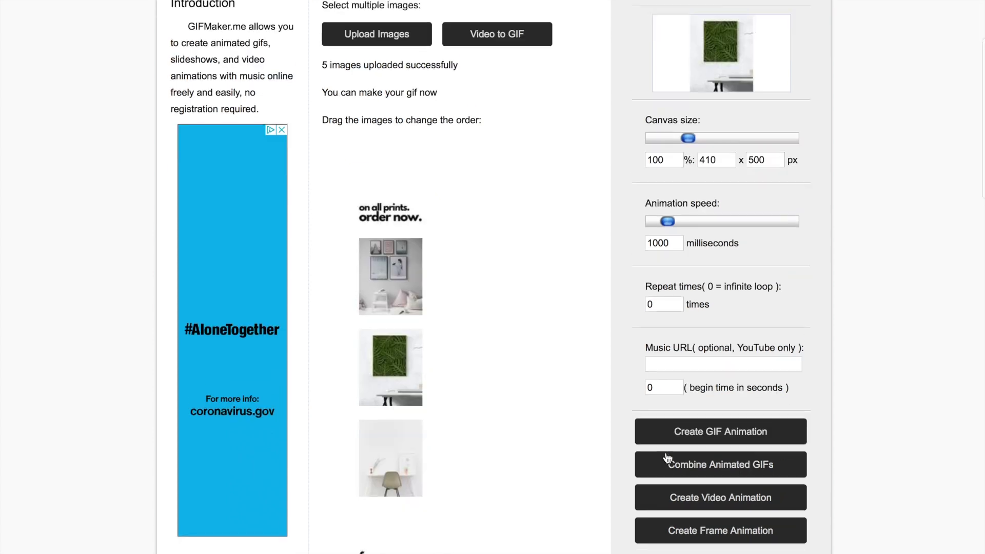
scroll(666, 454, "down", 1)
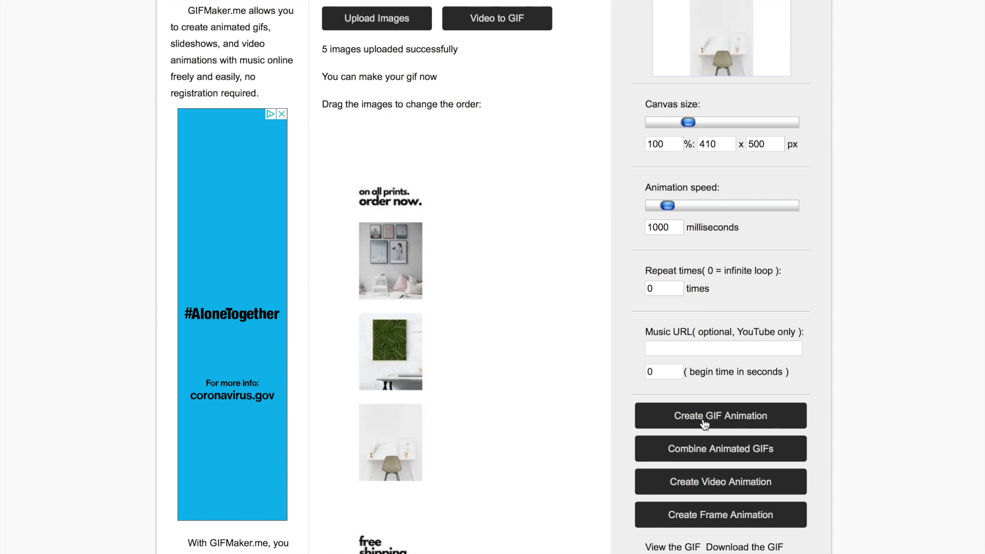
scroll(704, 423, "down", 3)
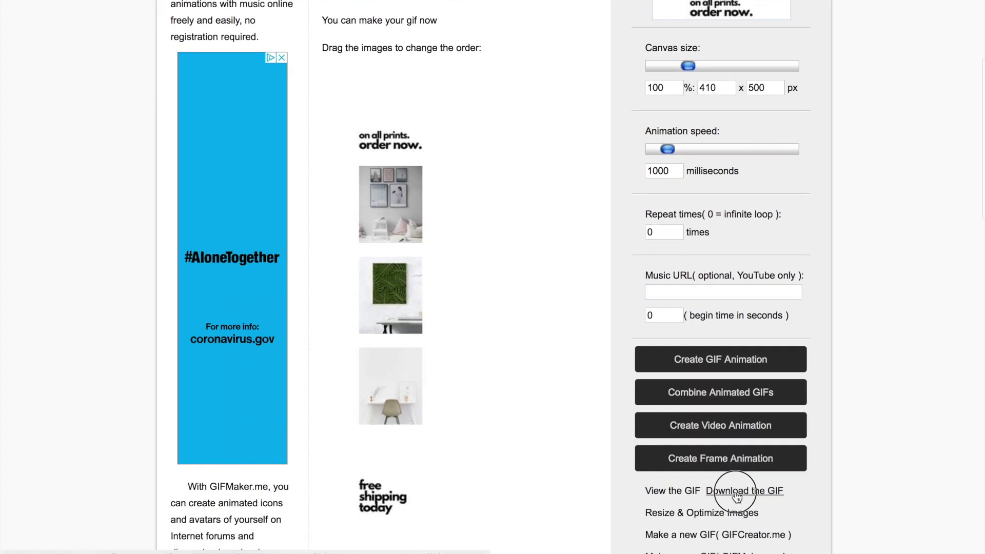
left_click(736, 492)
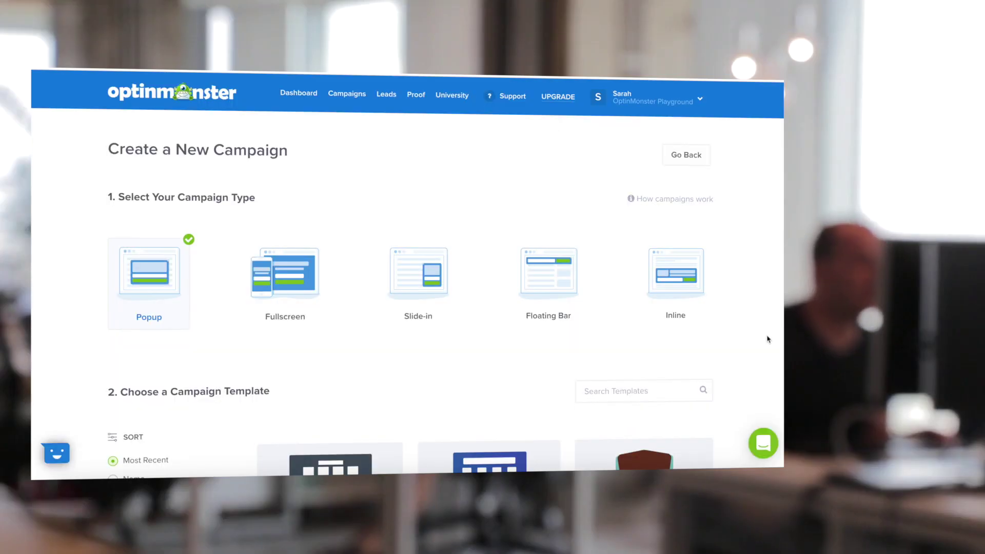
- Create a popup campaign named 'GIF Campaign' from the Flash Sale template
scroll(768, 339, "down", 9)
scroll(768, 339, "down", 4)
left_click(481, 245)
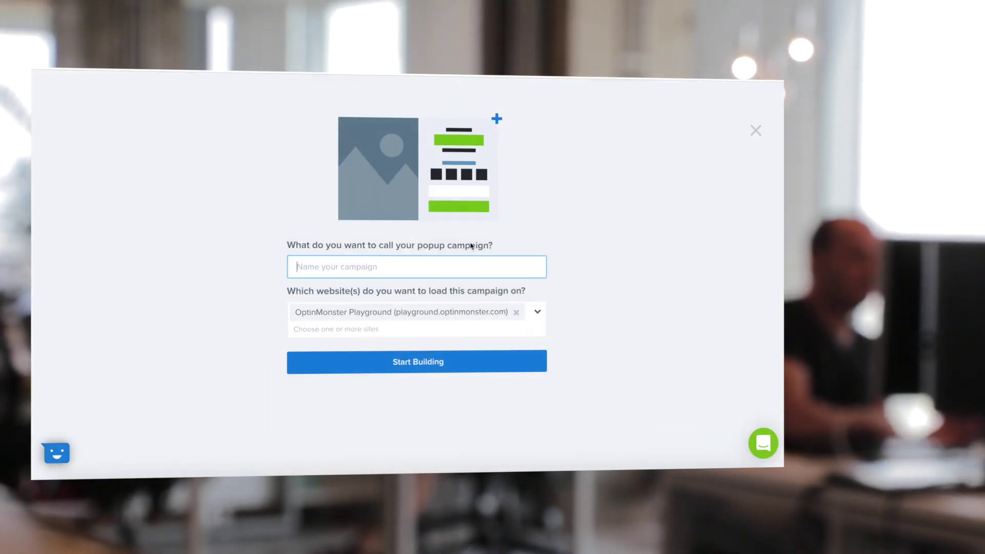
type("GIF C")
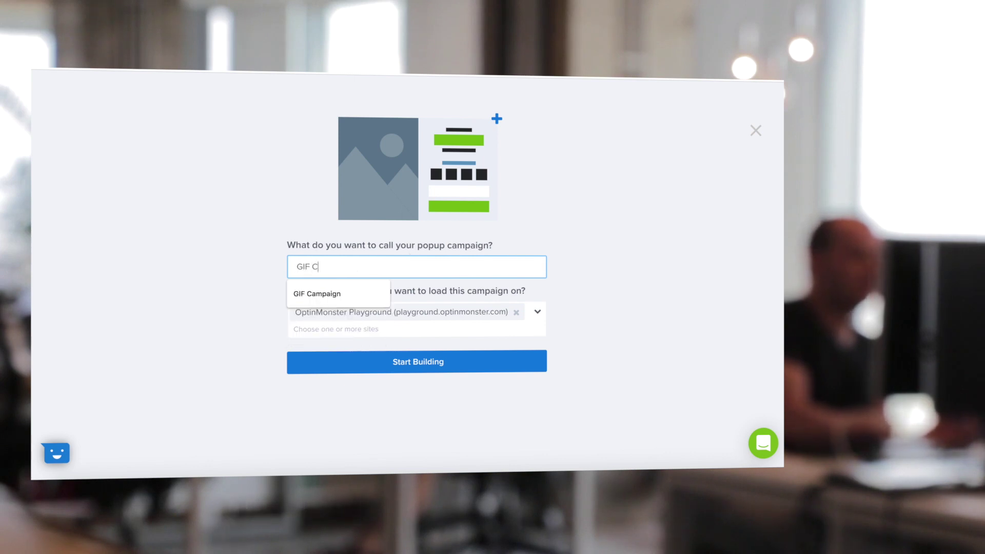
left_click(354, 298)
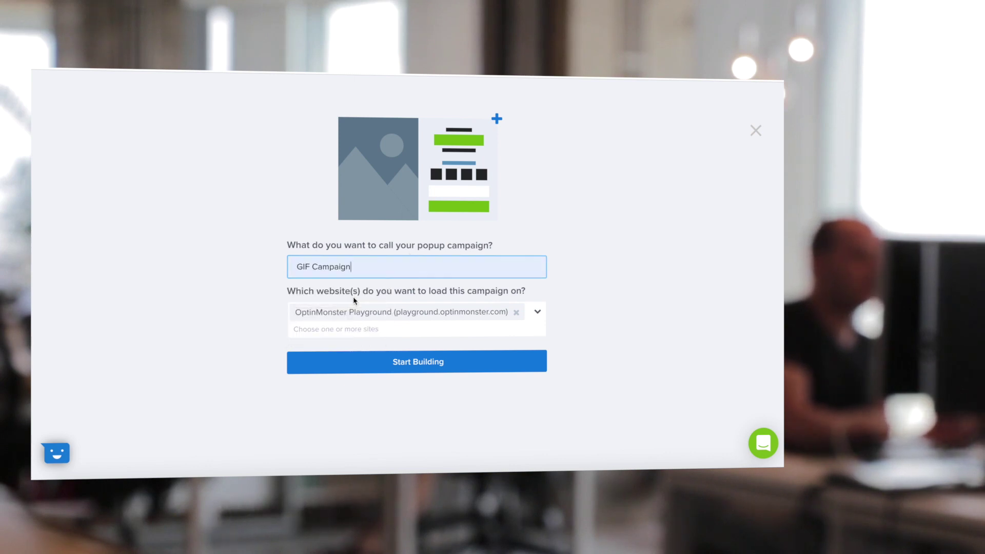
left_click(357, 374)
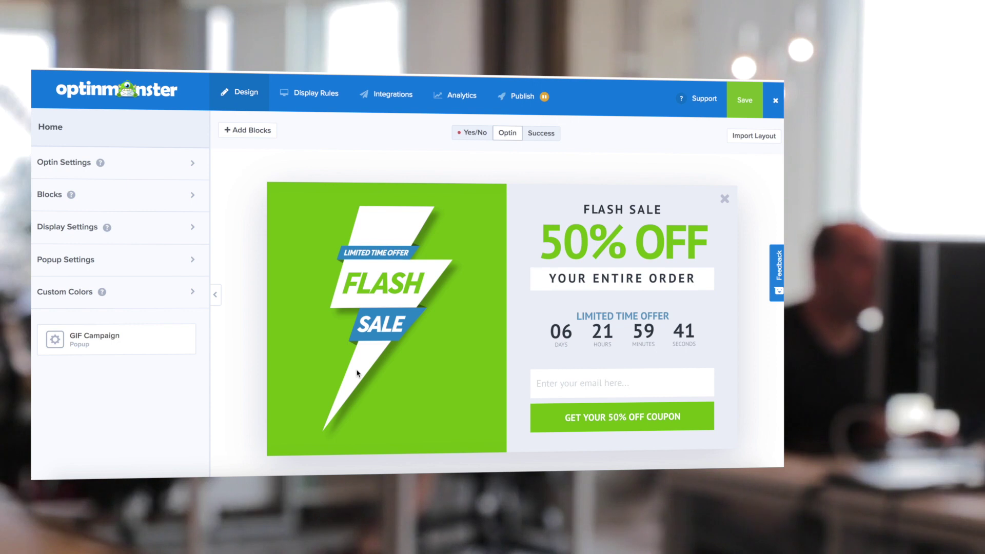
- Replace the popup's lightning image with the uploaded Free Shipping.gif
mouse_move(350, 320)
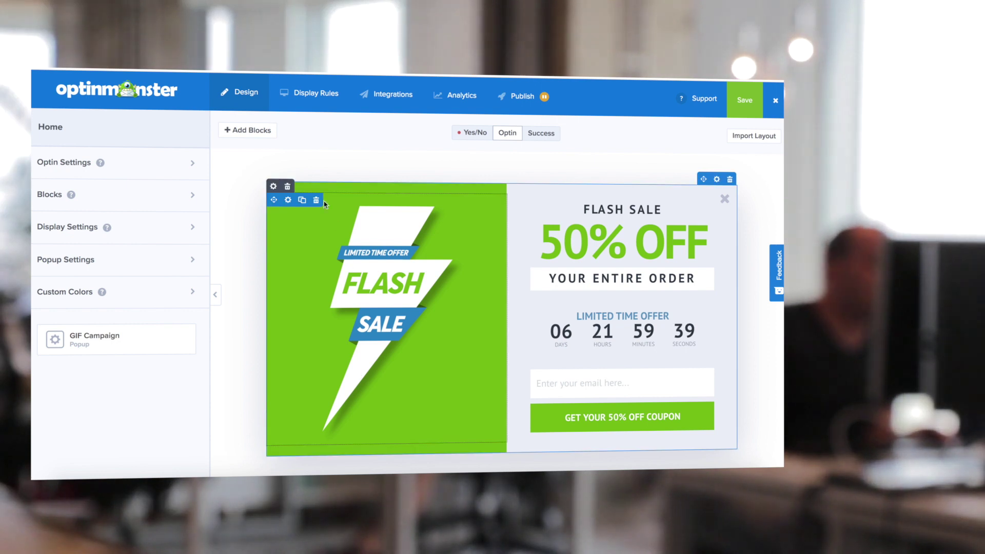
left_click(377, 268)
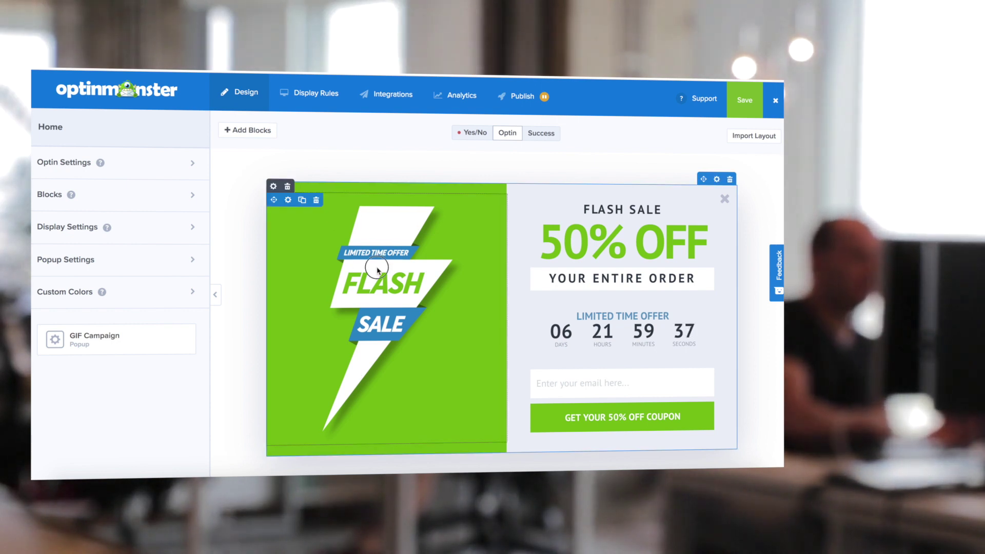
left_click(118, 250)
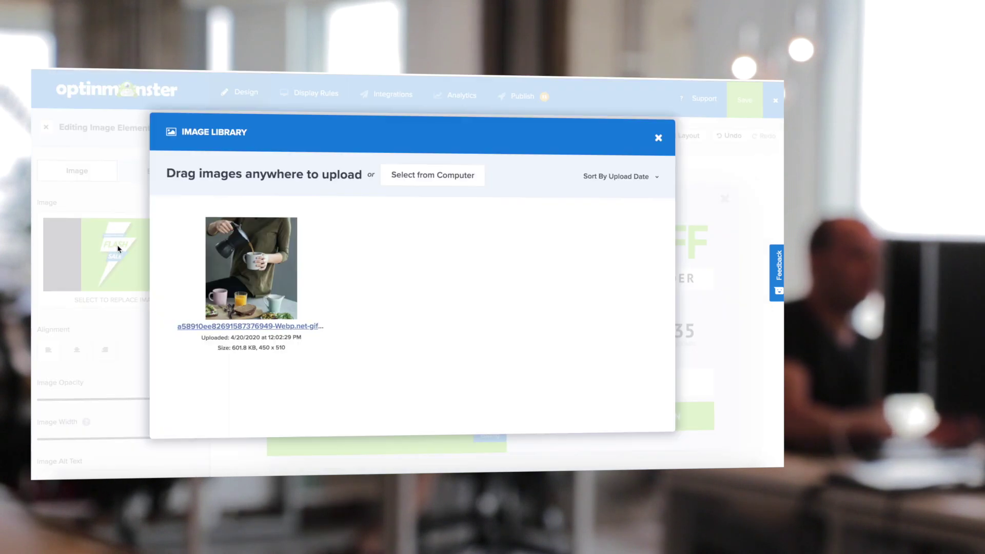
left_click(429, 177)
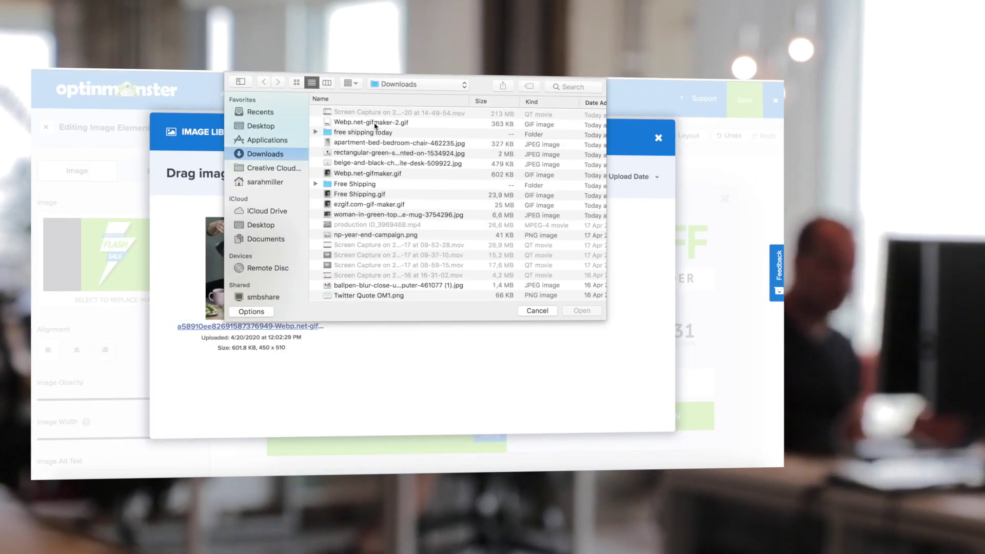
left_click(566, 314)
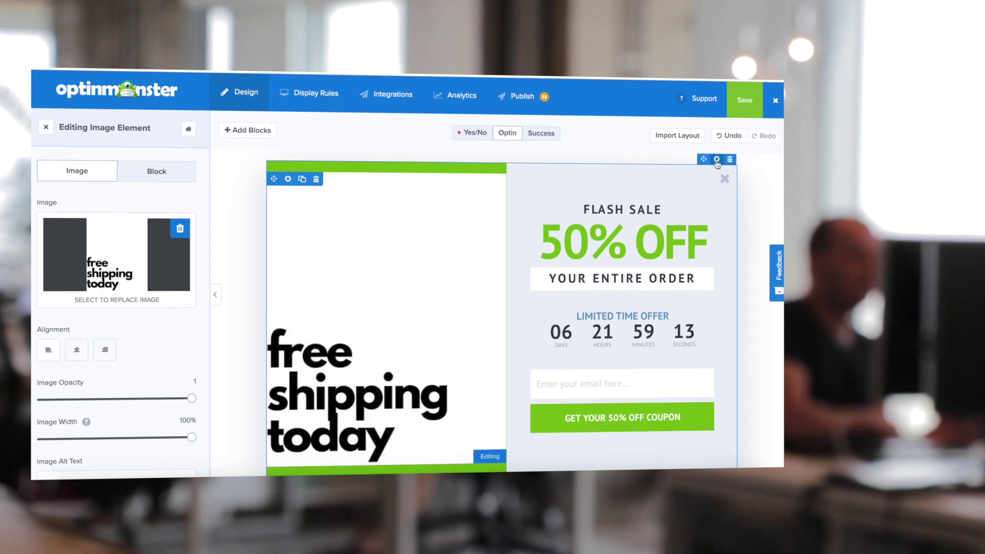
- Make the image row's green first background colour fully transparent
left_click(717, 159)
scroll(177, 263, "down", 2)
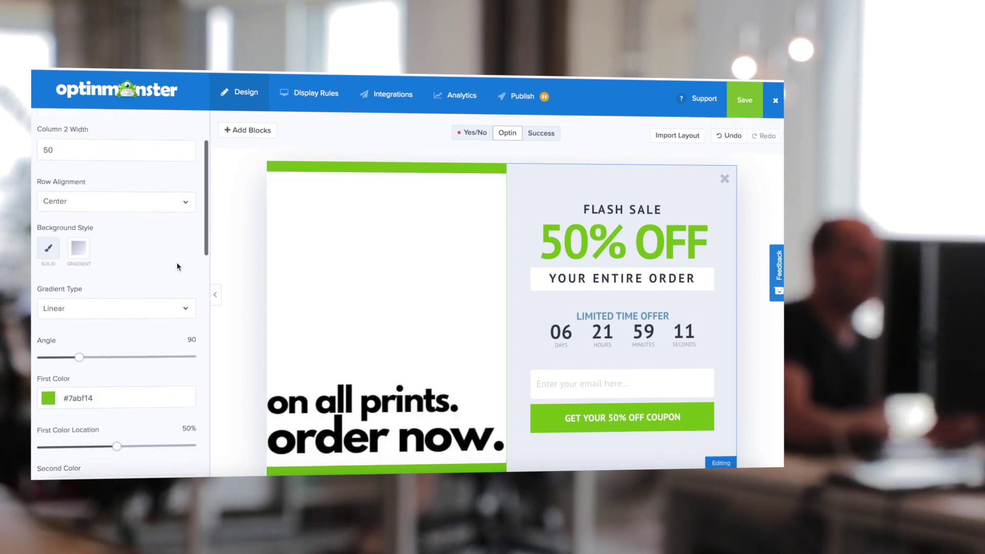
left_click(56, 398)
scroll(57, 396, "down", 2)
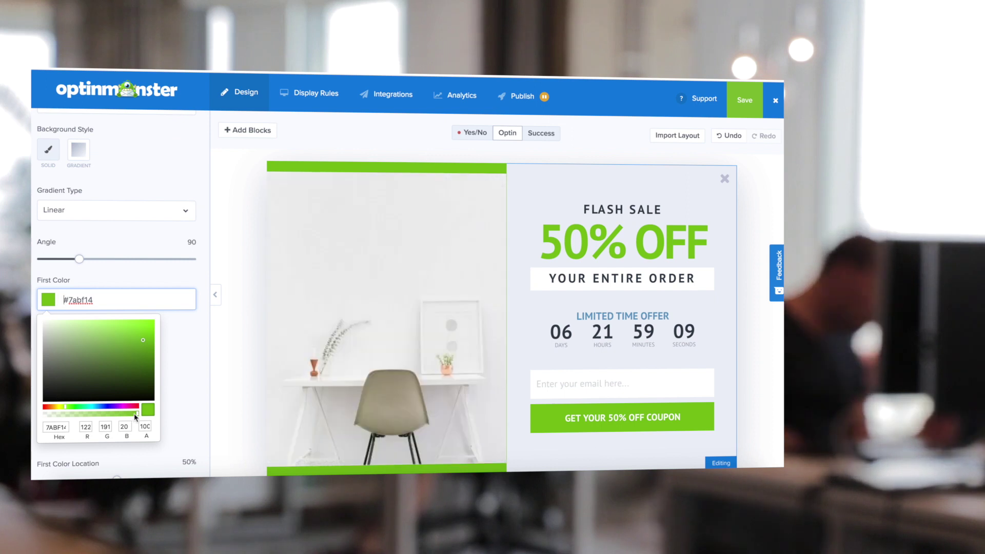
left_click_drag(90, 411, 34, 411)
- Set the image row's top and bottom padding to 0
scroll(180, 376, "down", 10)
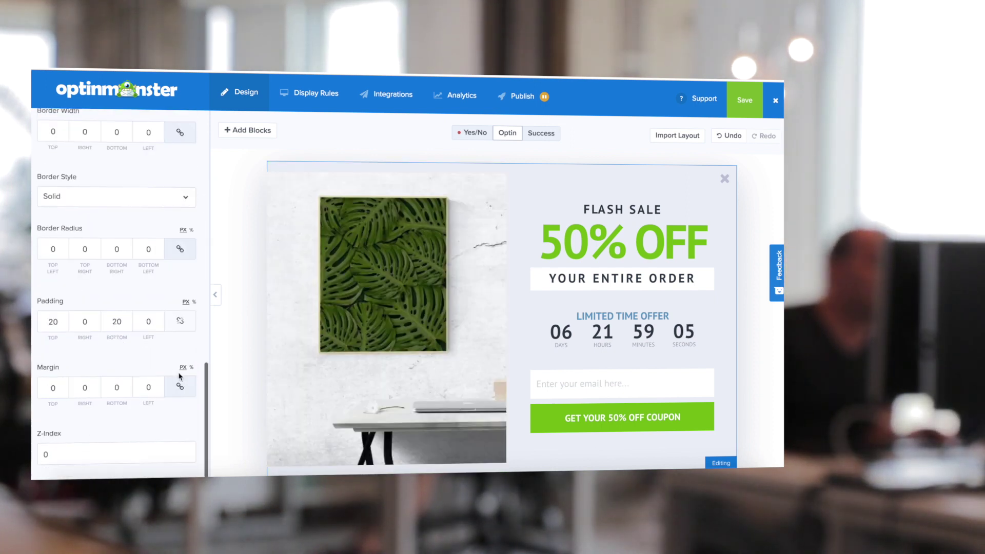
double_click(54, 322)
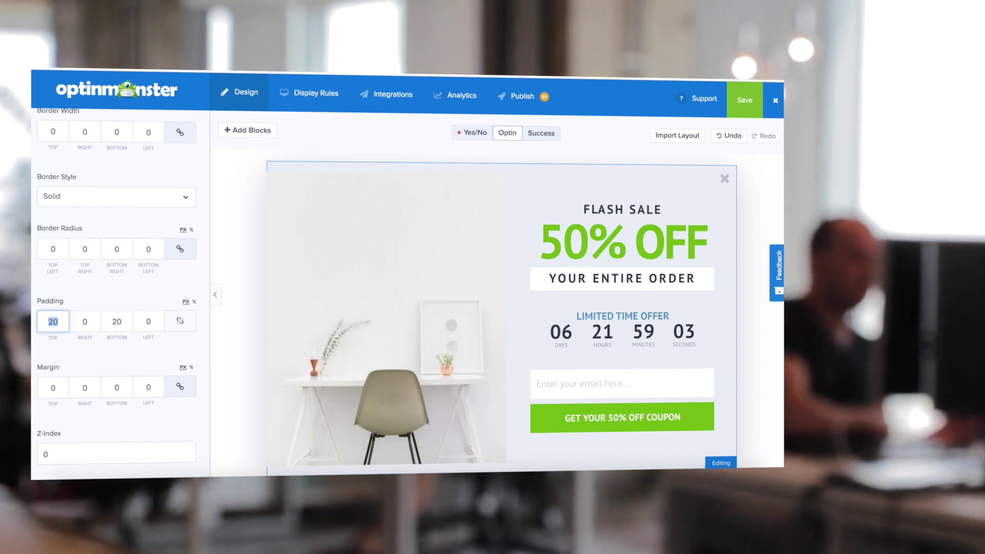
type("0")
left_click(121, 322)
type("0")
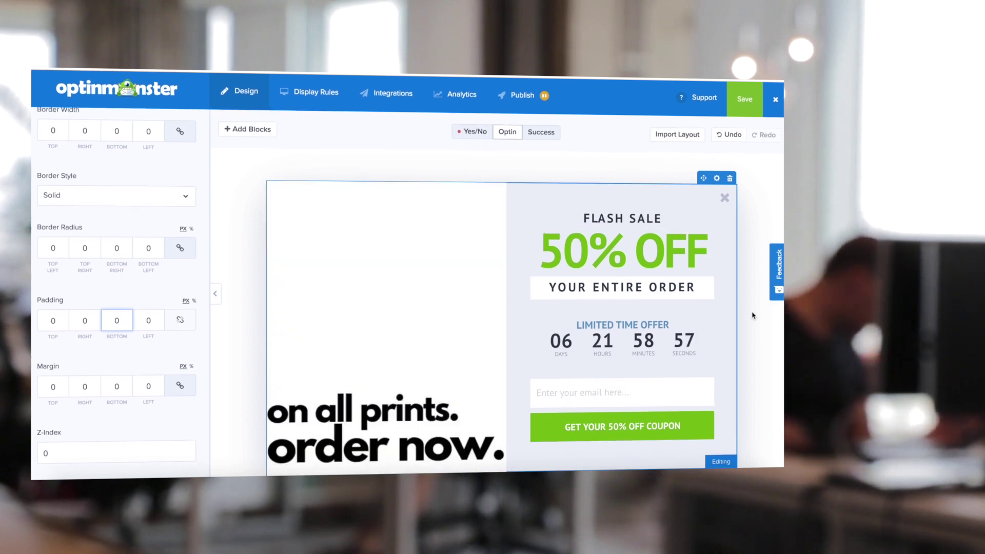
scroll(168, 118, "up", 5)
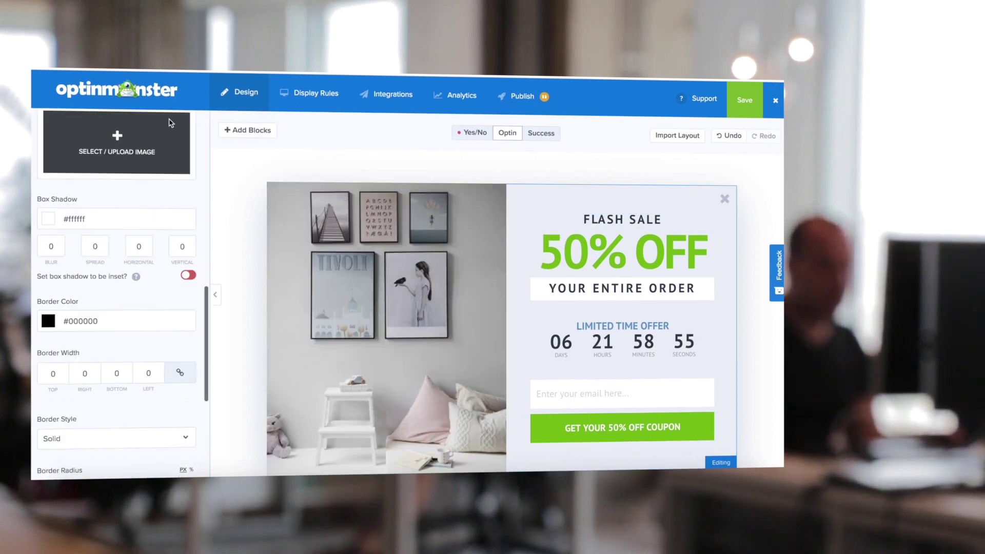
left_click(168, 119)
left_click(190, 129)
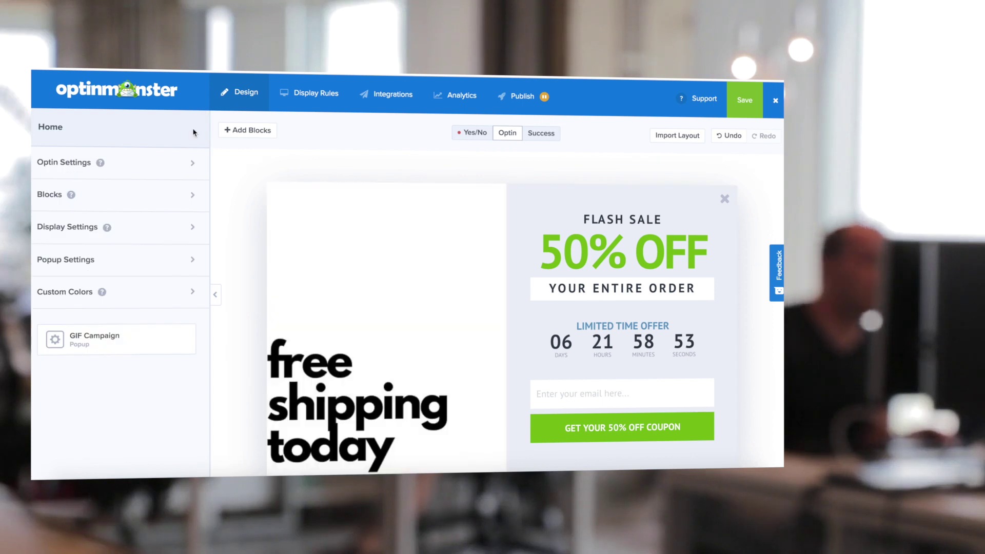
- Replace the 50% OFF headline with 'FREE SHIPPING' at font size 80
left_click(673, 226)
left_click(653, 249)
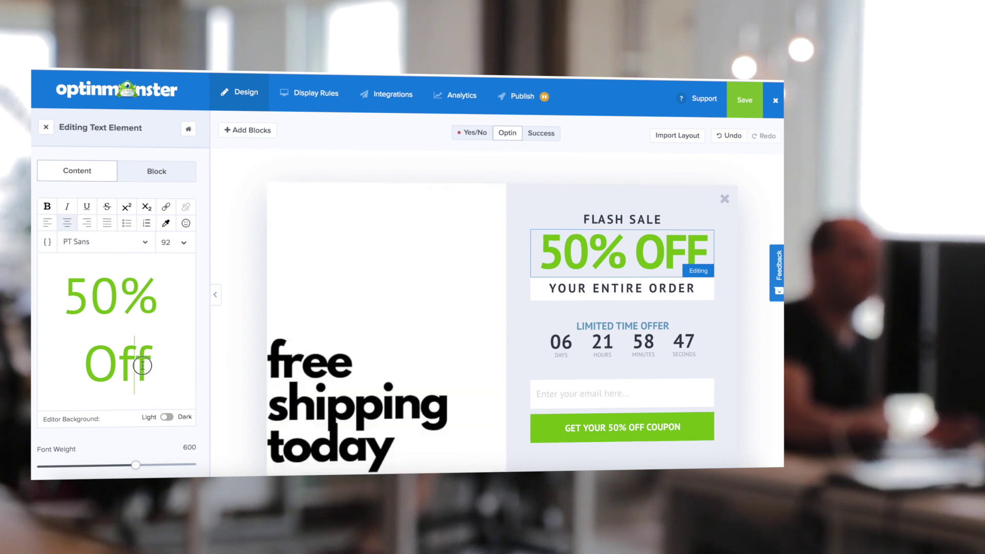
left_click_drag(158, 366, 59, 277)
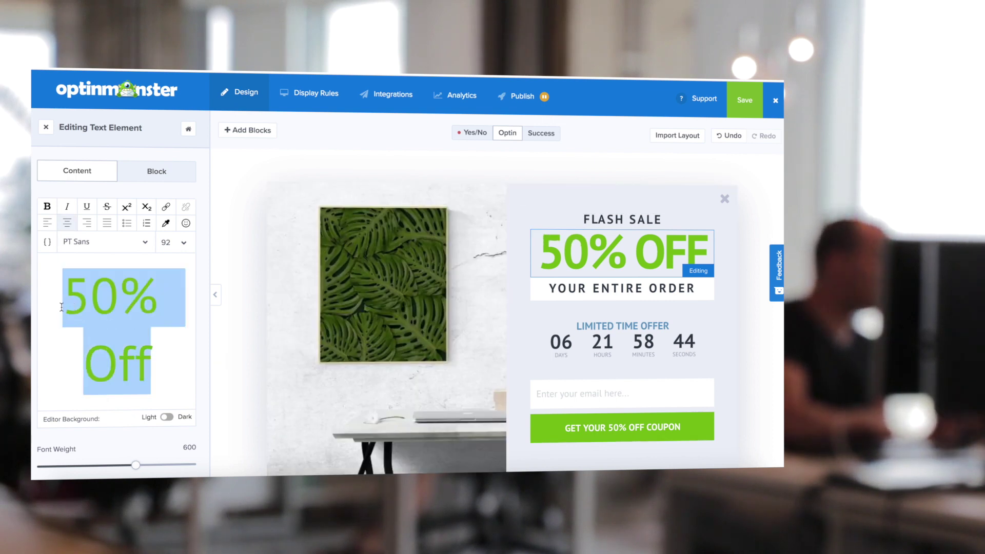
type("FREE SHIPPING")
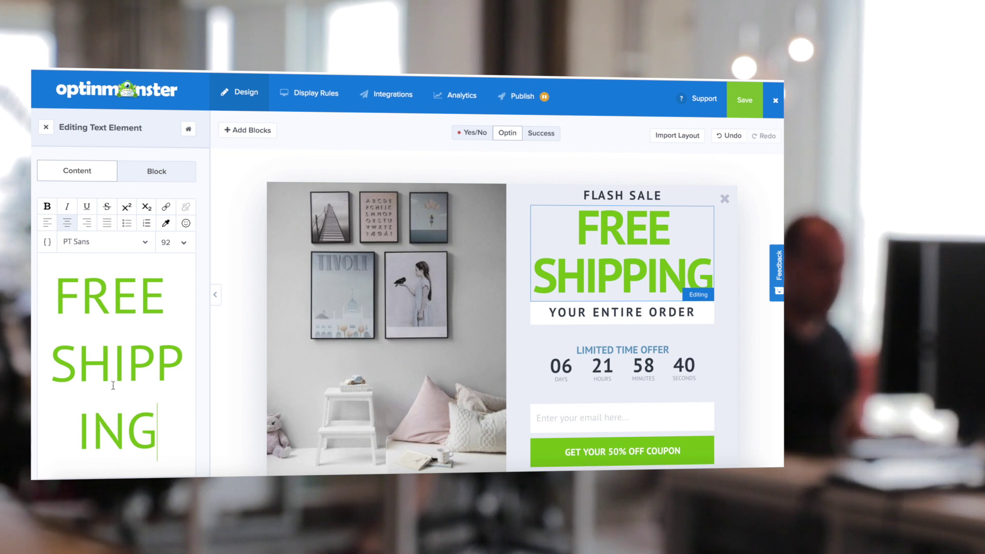
left_click_drag(154, 430, 55, 279)
left_click(184, 242)
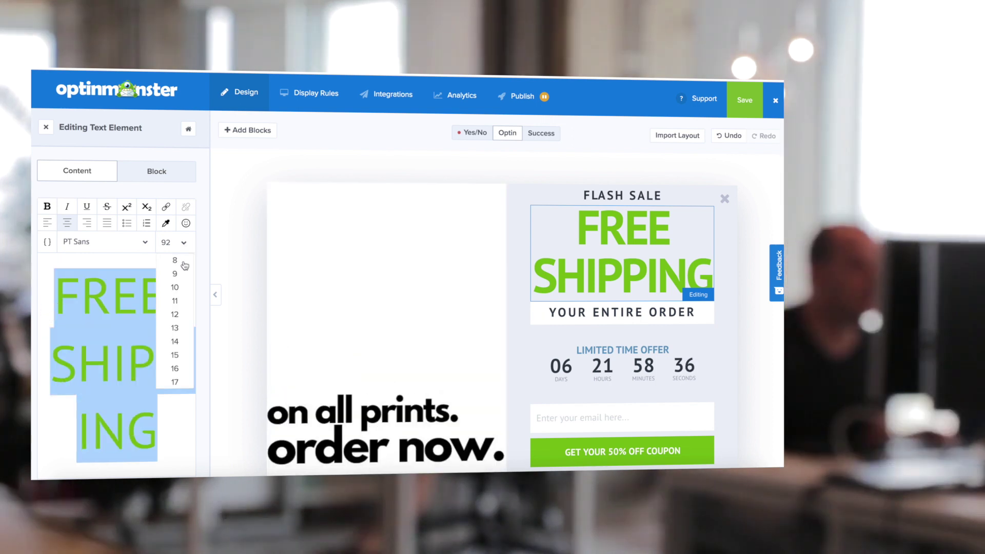
scroll(180, 333, "down", 3)
scroll(184, 358, "down", 3)
left_click(179, 333)
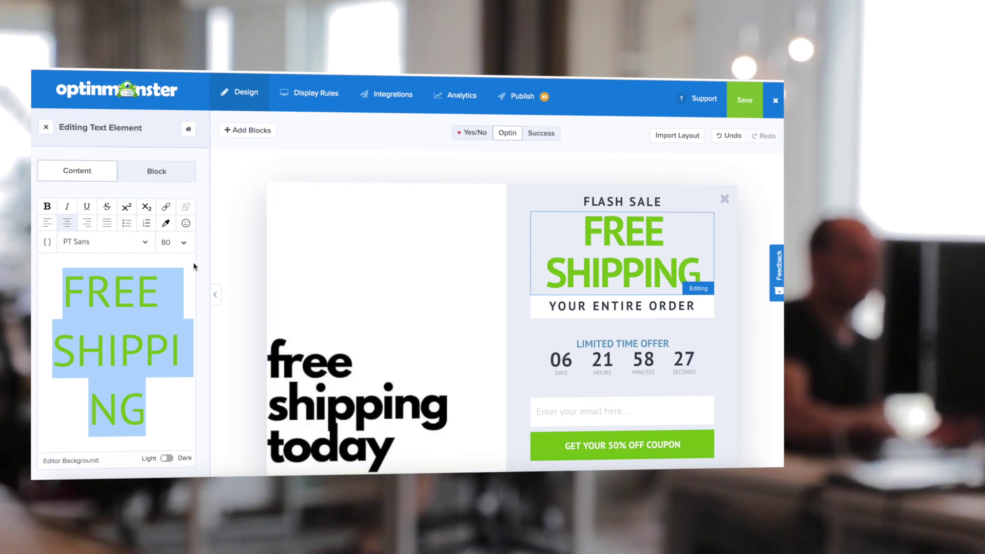
- Colour the FREE SHIPPING headline pink, hex E2276A
left_click(166, 223)
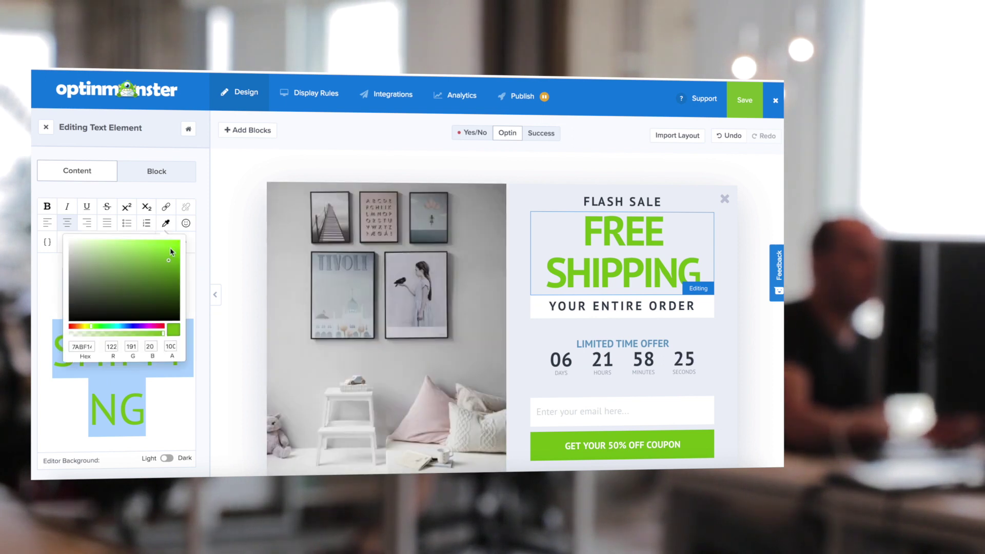
left_click(159, 289)
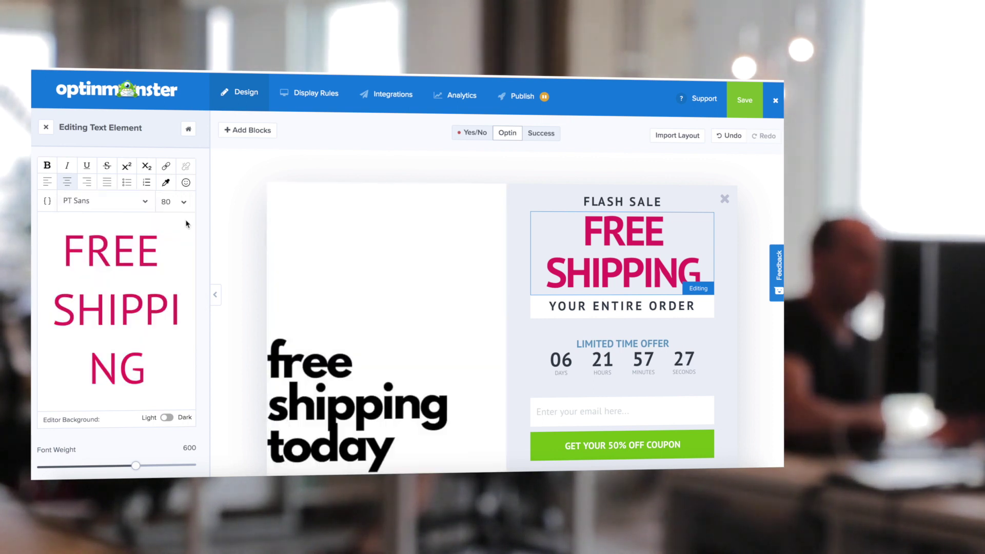
left_click(166, 183)
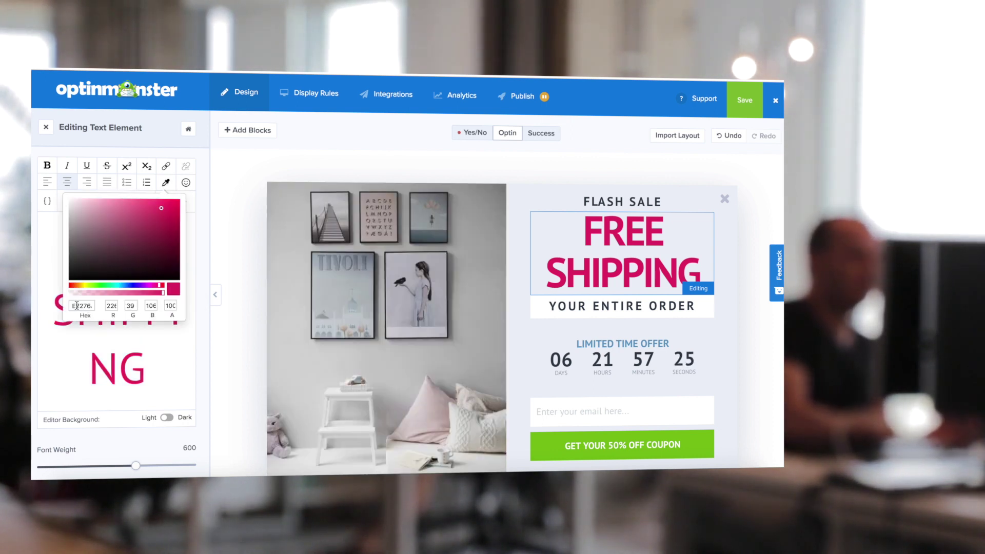
left_click_drag(79, 305, 111, 315)
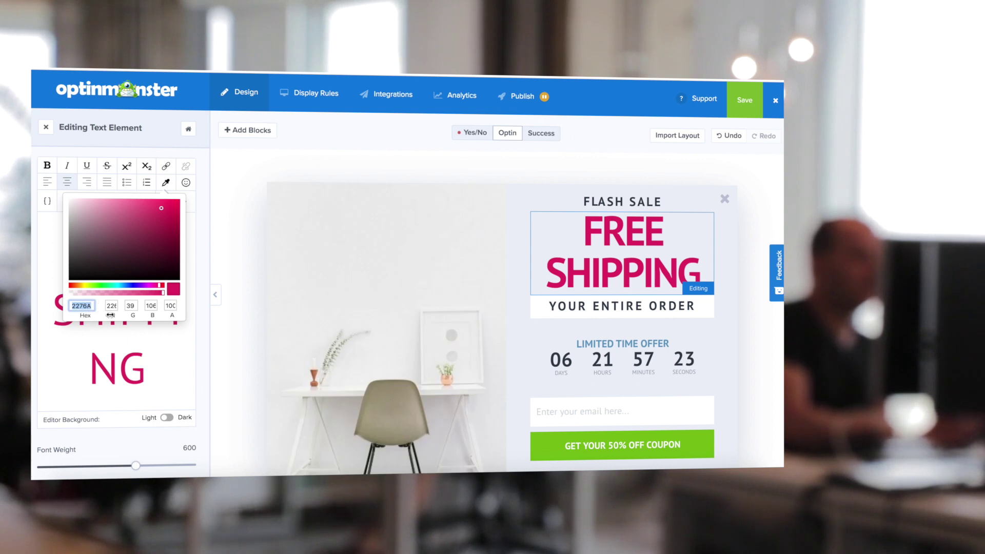
left_click(189, 318)
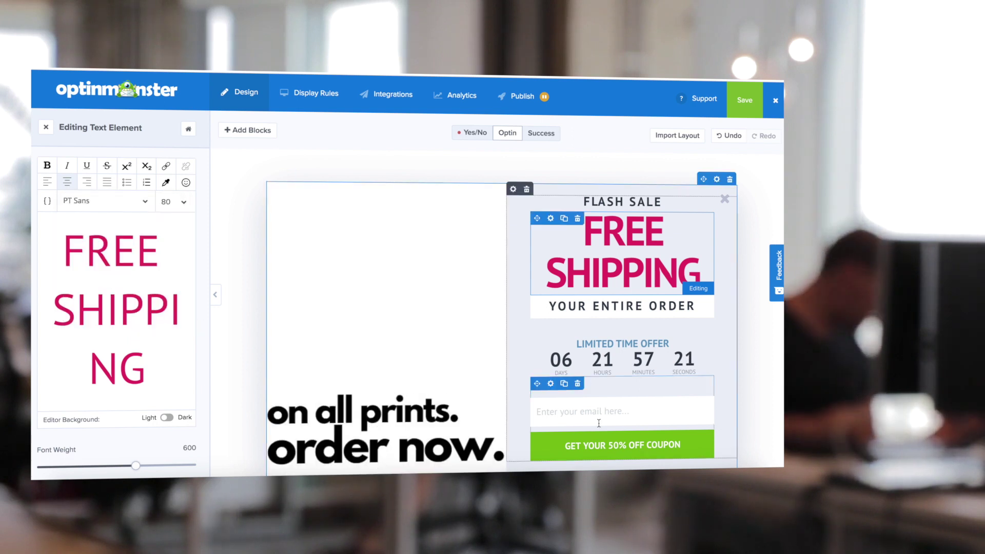
- Change the coupon button's background colour to hex E2276A
left_click(619, 458)
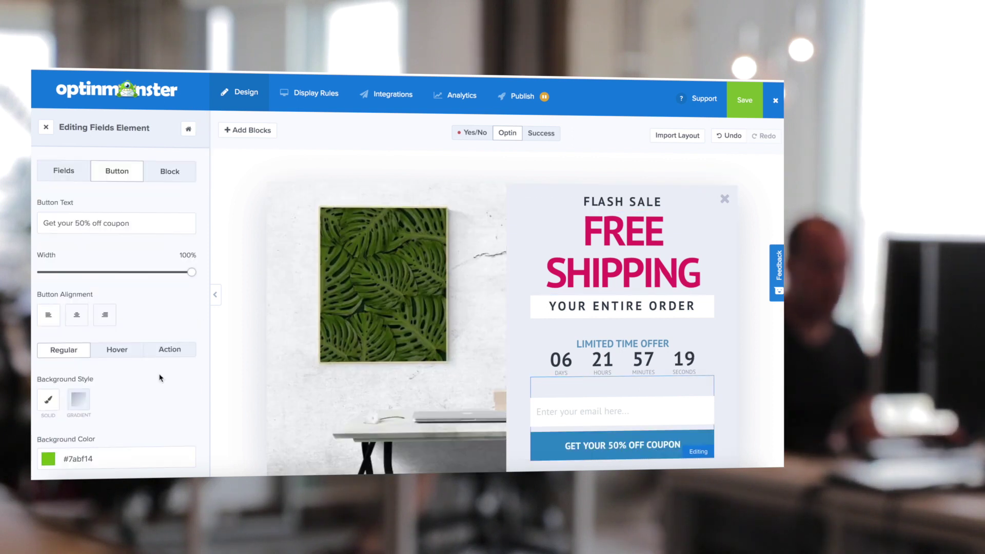
left_click(101, 455)
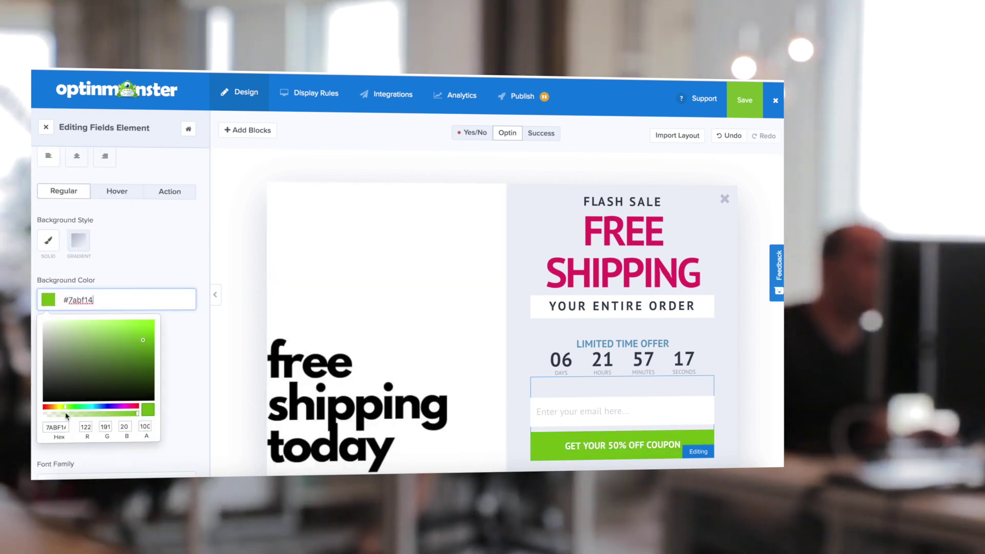
double_click(53, 427)
type("E2276A")
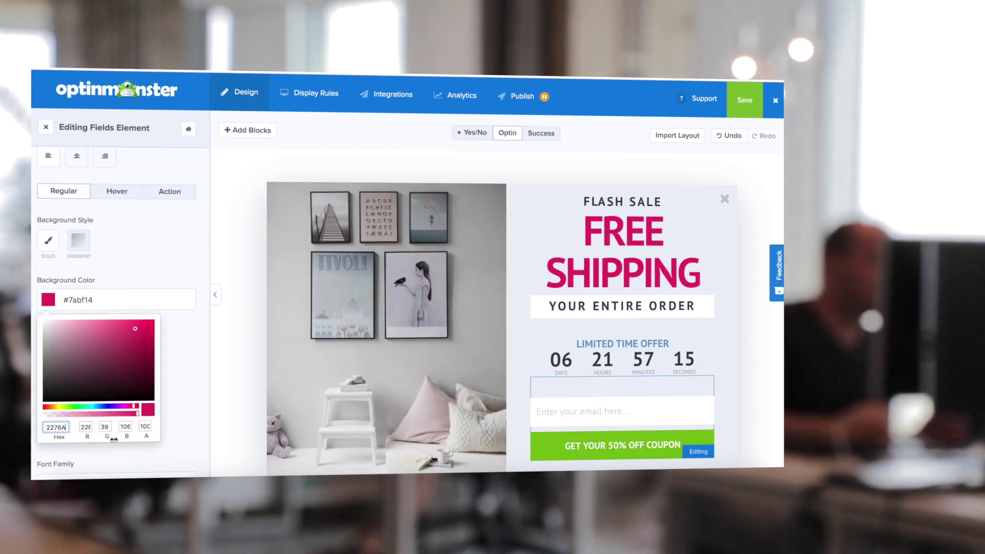
left_click(192, 380)
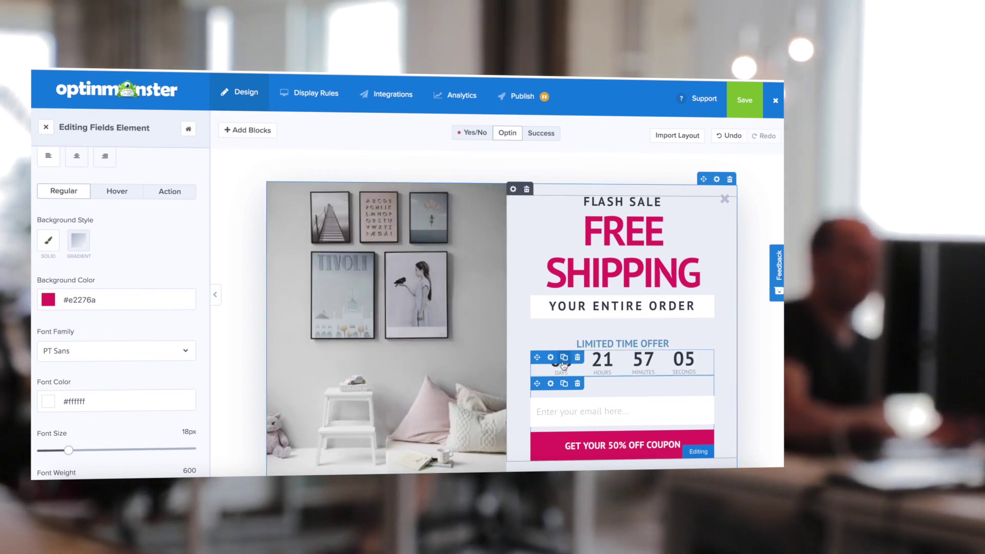
- Make the countdown Dynamic with a 1-day duration and restart its preview
left_click(551, 358)
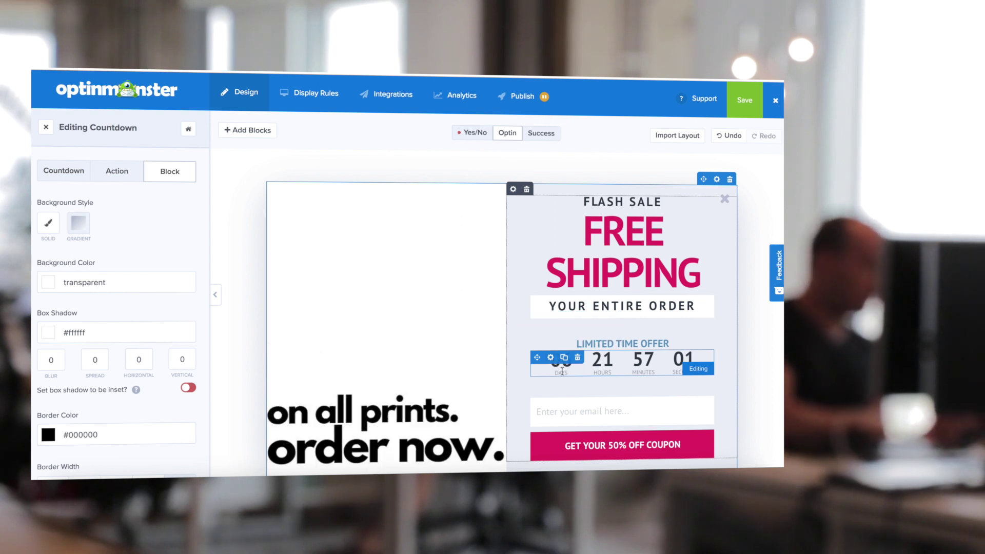
left_click(64, 170)
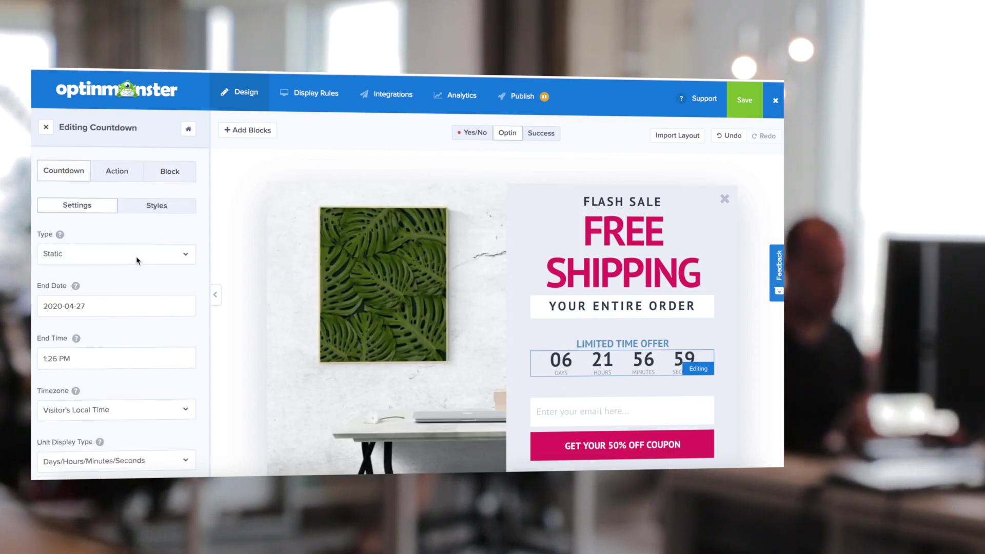
left_click(137, 257)
left_click(127, 291)
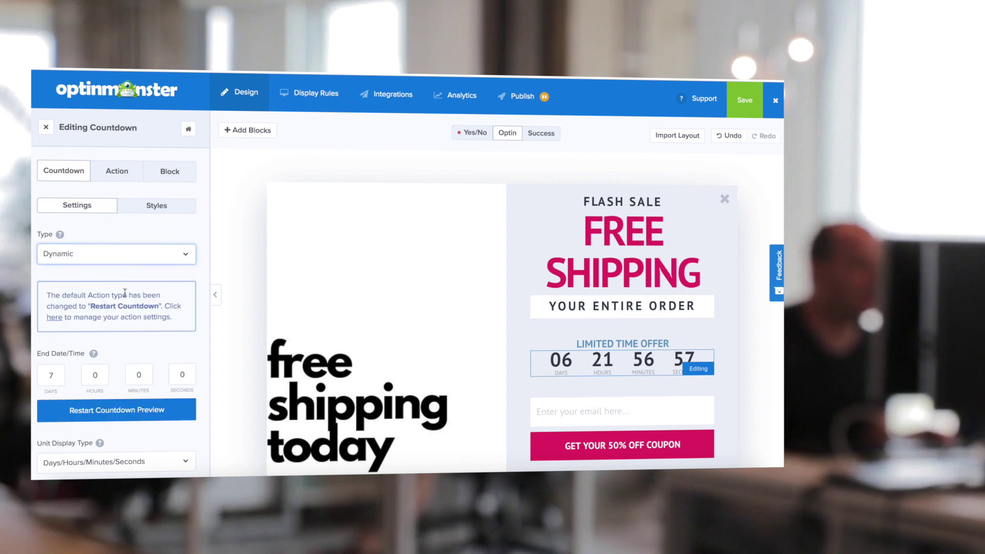
double_click(51, 375)
type("1")
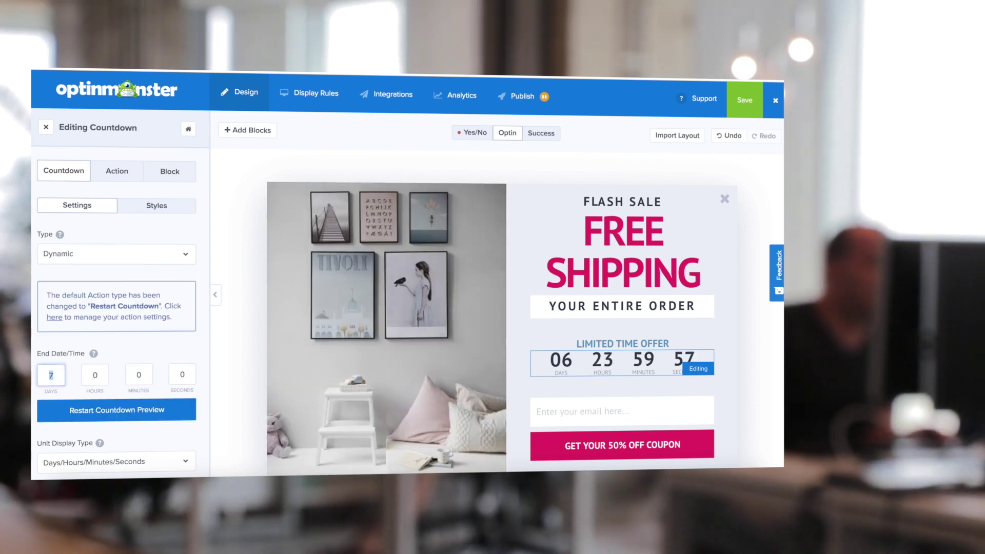
left_click(126, 349)
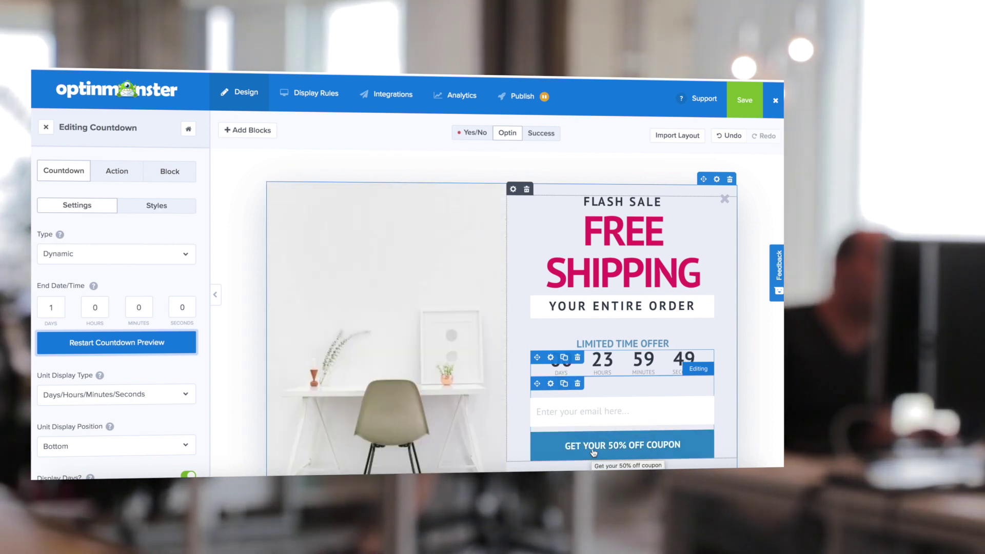
left_click(595, 447)
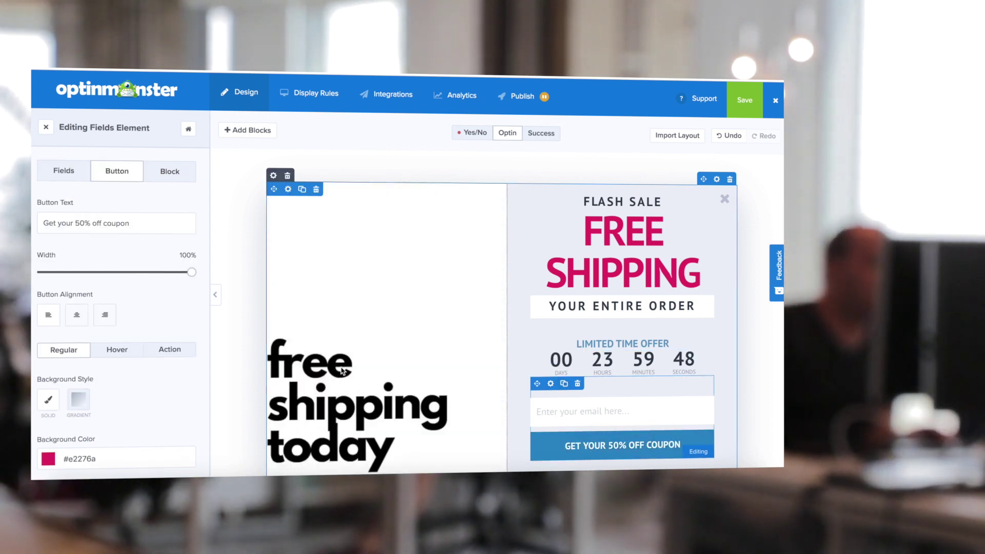
- Change the button label to 'Get your free shipping coupon'
triple_click(125, 220)
left_click_drag(91, 216, 72, 220)
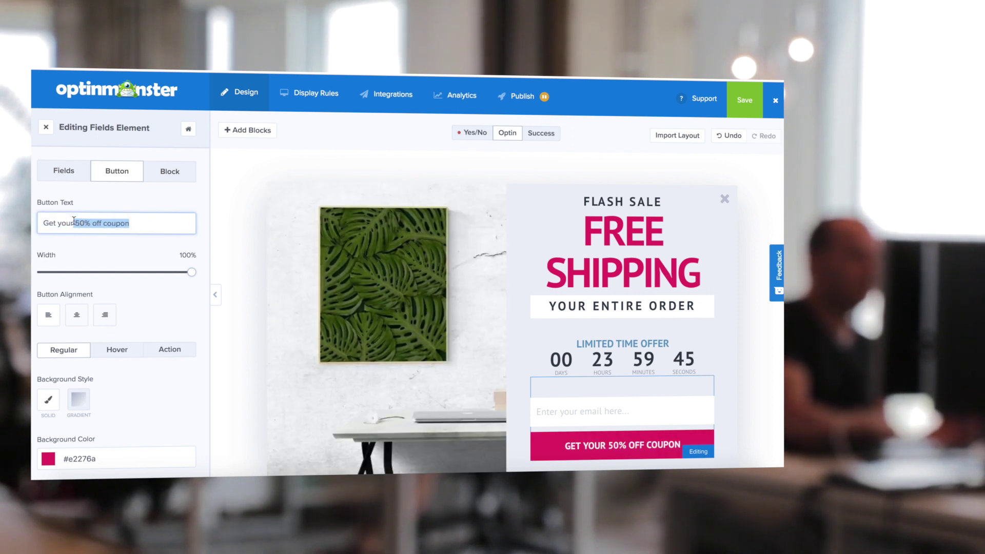
key("BackSpace")
type("free s")
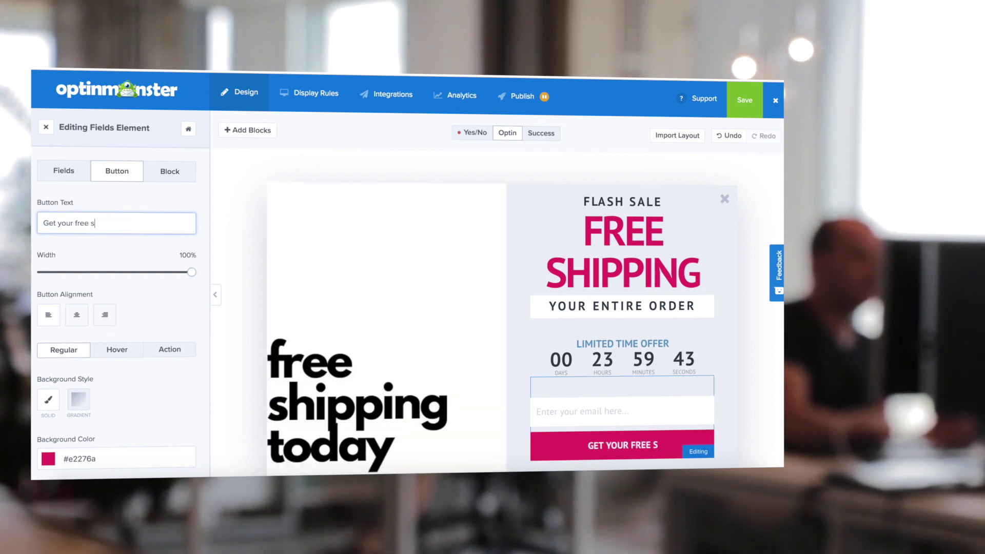
type("hipping cou")
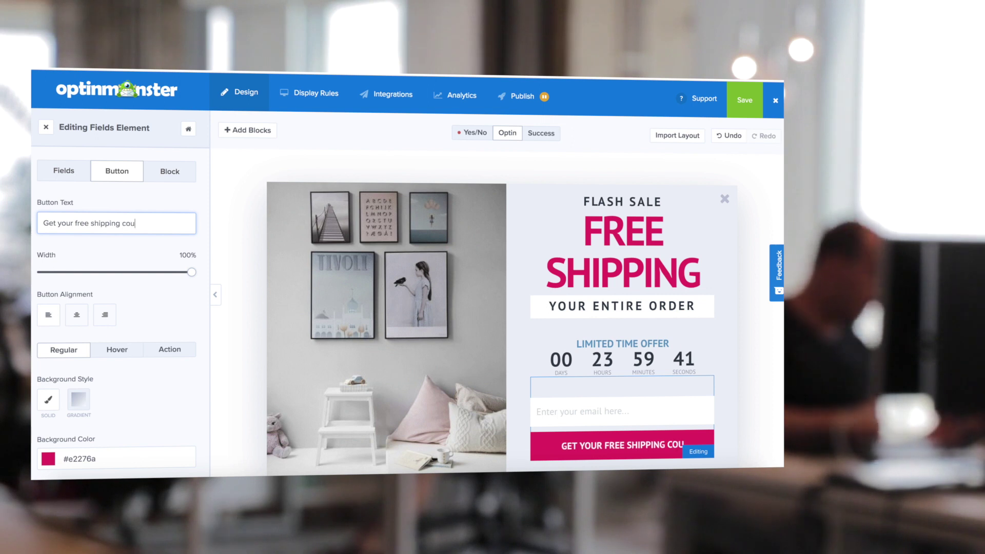
type("pon")
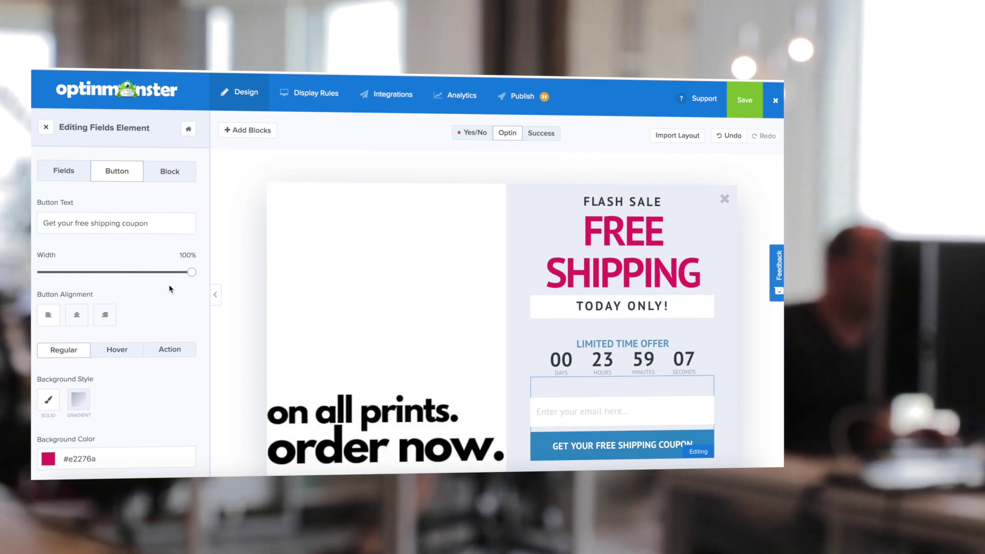
- Set the Form Success Action to 'Go to a view' and open the Success view
left_click(170, 350)
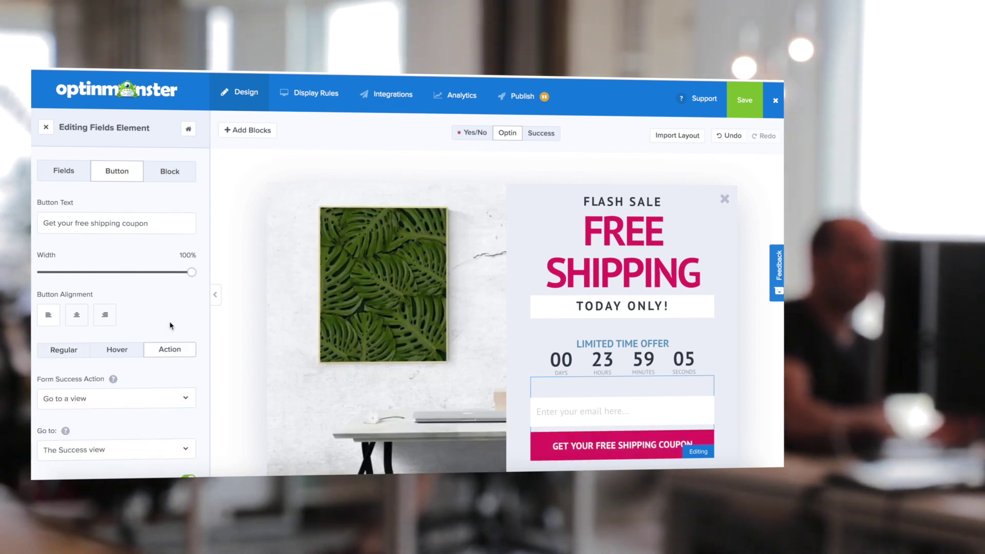
scroll(169, 326, "down", 3)
left_click(171, 326)
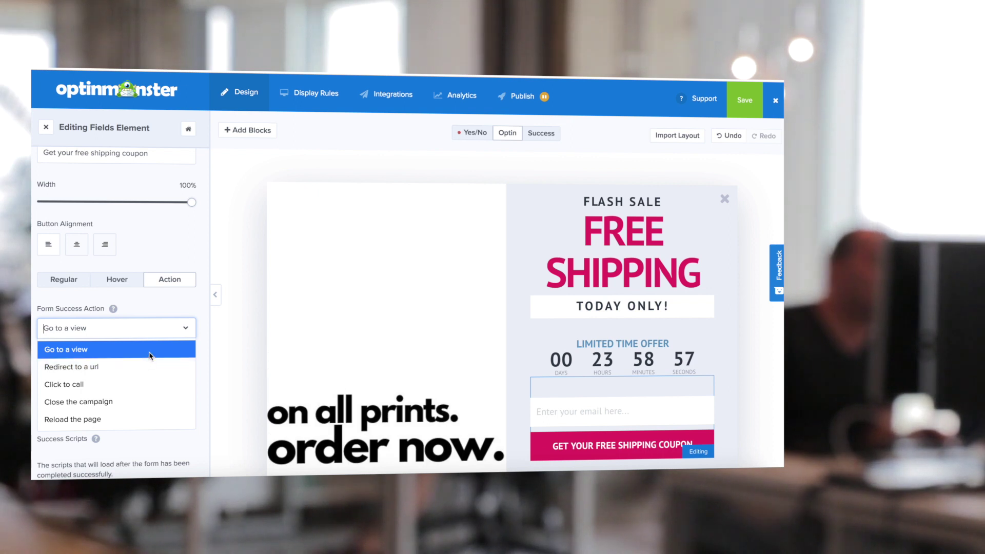
left_click(149, 354)
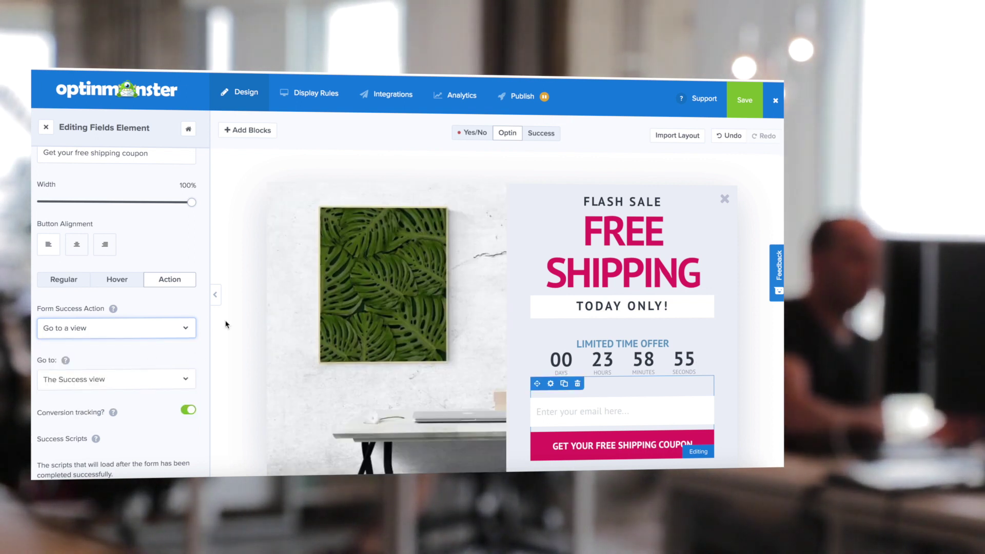
left_click(545, 133)
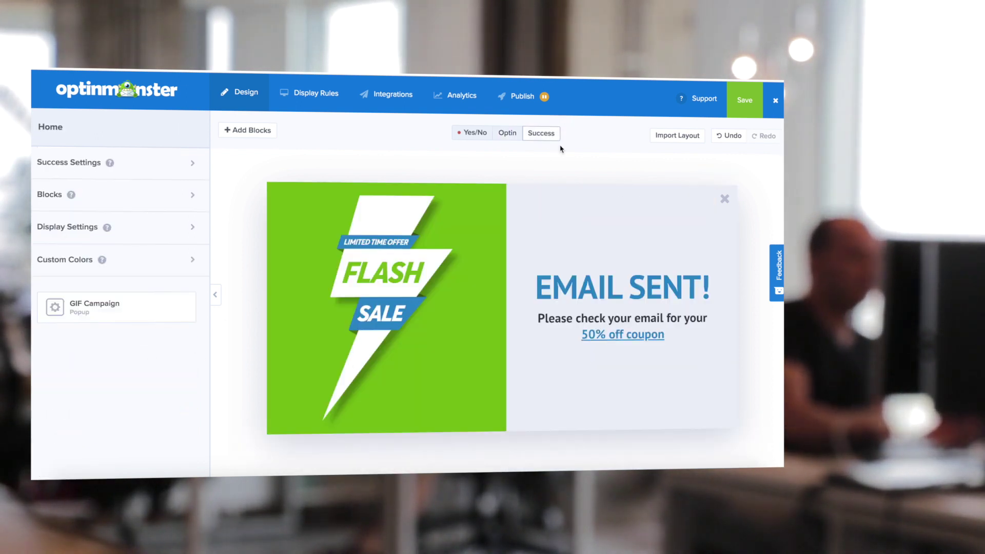
- Copy the optin layout into the Success view and delete the LIMITED TIME OFFER heading and countdown timer
left_click(681, 134)
left_click(496, 349)
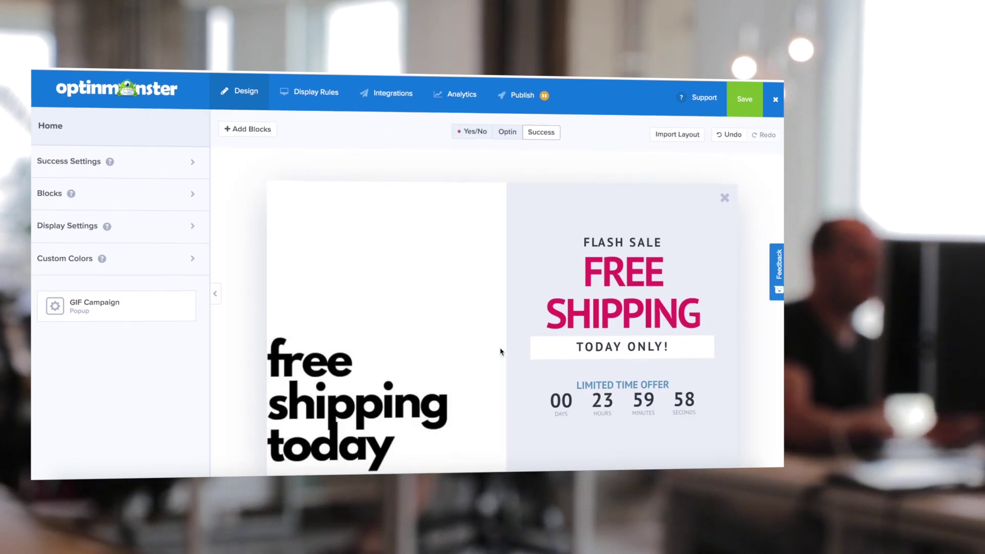
left_click(578, 369)
left_click(505, 307)
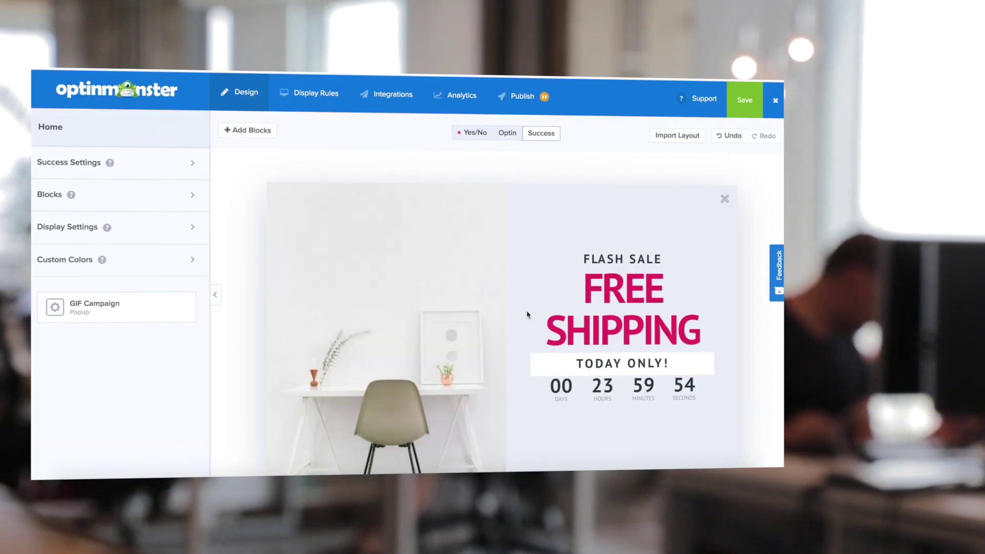
left_click(577, 383)
left_click(504, 308)
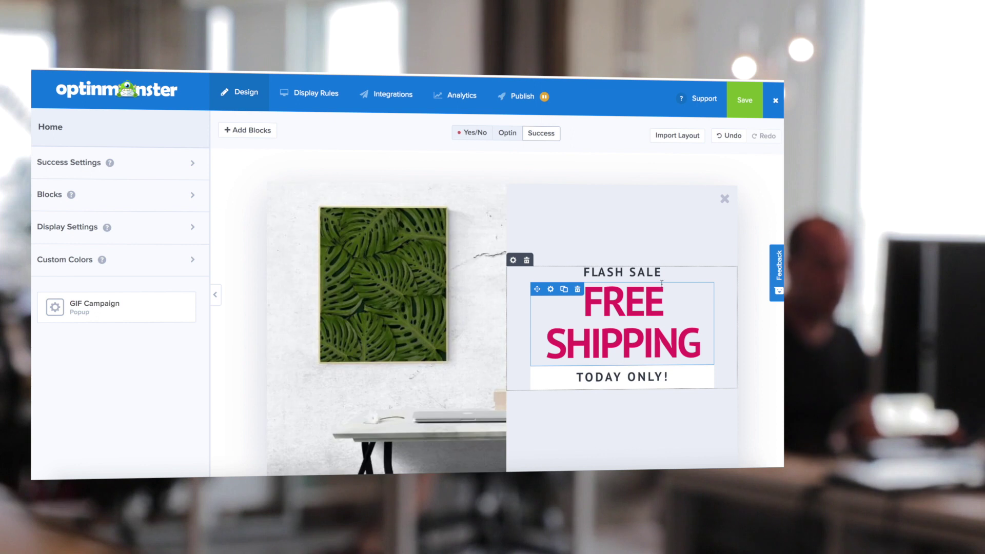
- Replace the FREE SHIPPING headline with FREESHIPNOW at font size 50
mouse_move(662, 274)
left_click(704, 341)
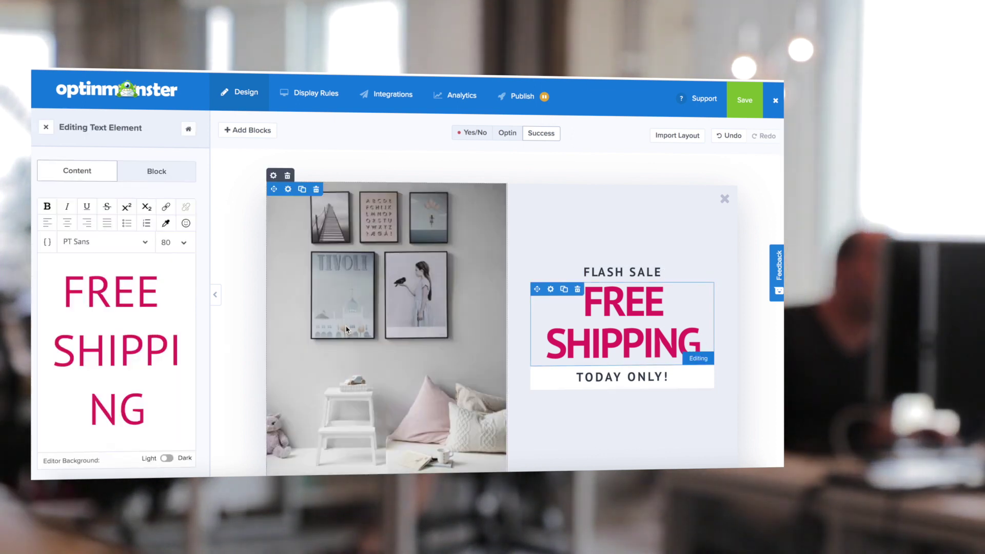
left_click_drag(151, 415, 44, 345)
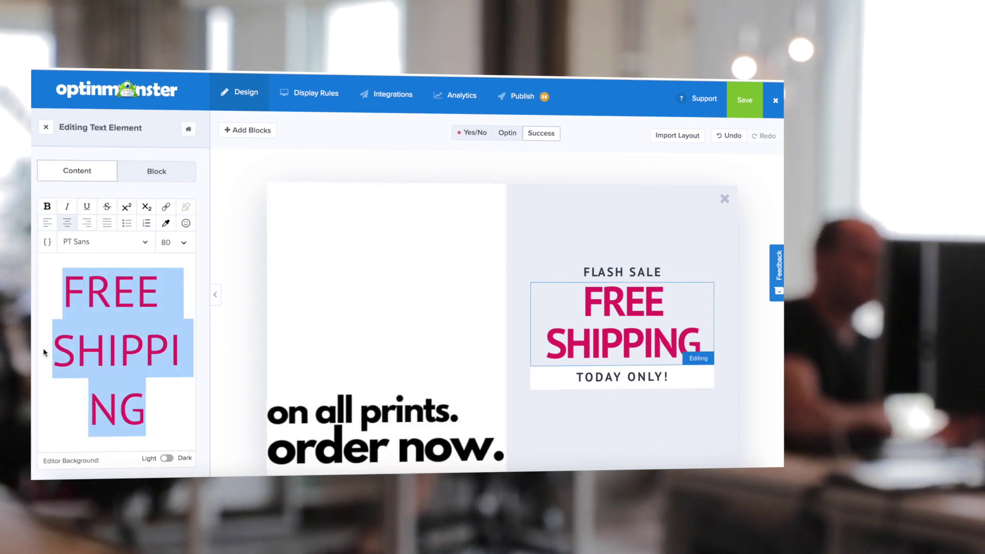
type("FREESHIPNOW")
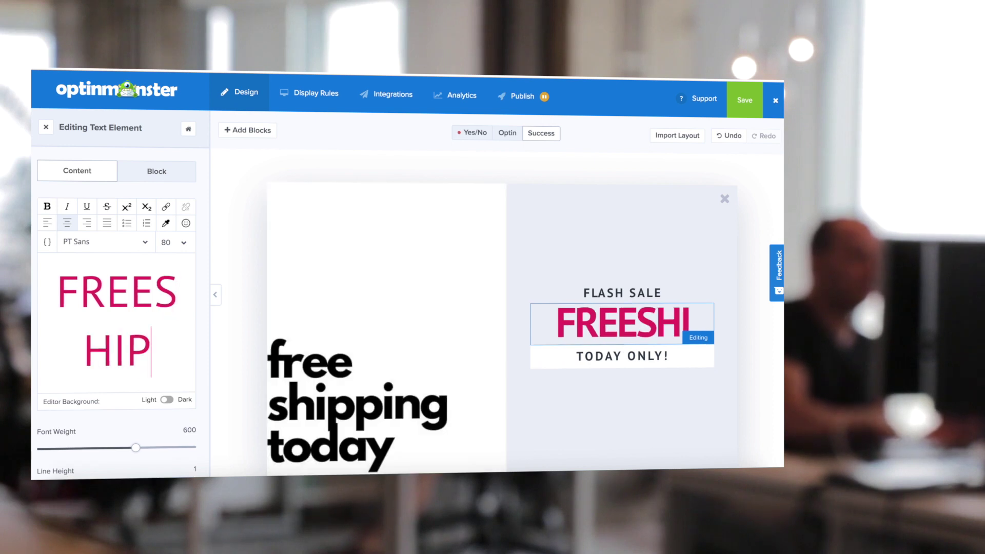
left_click_drag(139, 418, 44, 299)
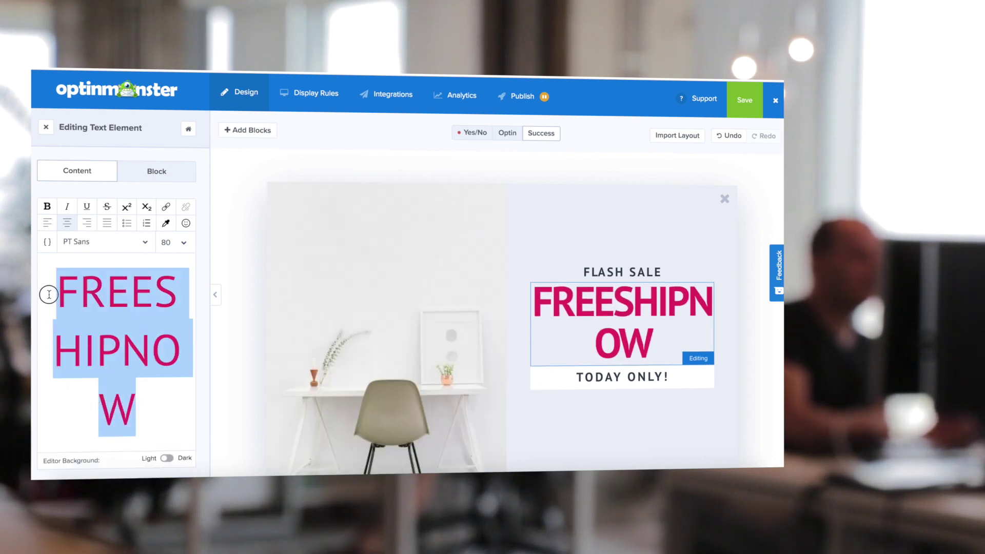
left_click(174, 242)
scroll(177, 333, "down", 3)
scroll(177, 352, "down", 10)
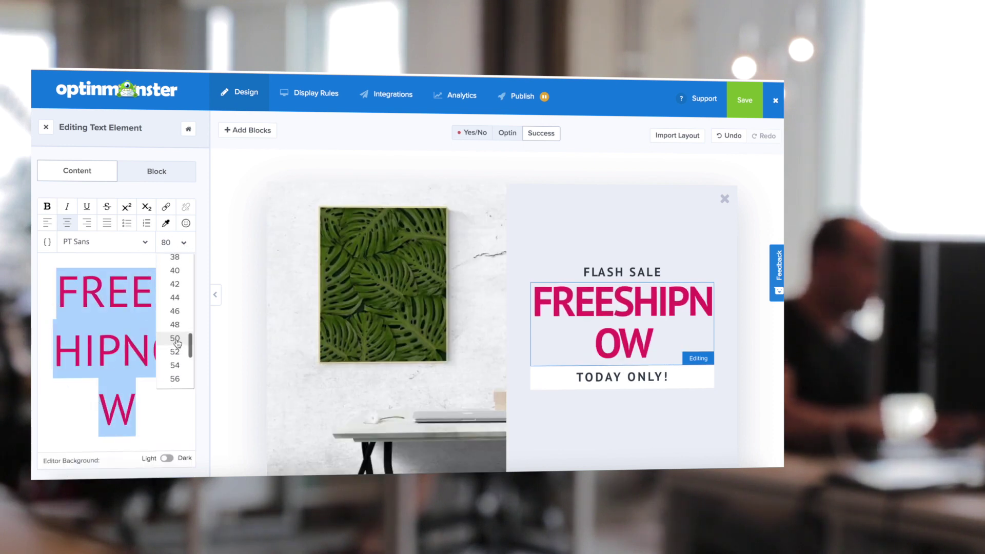
left_click(175, 351)
- Retype the FLASH SALE line as 'Here's your code!' and TODAY ONLY! as 'Thanks', then save
left_click(633, 299)
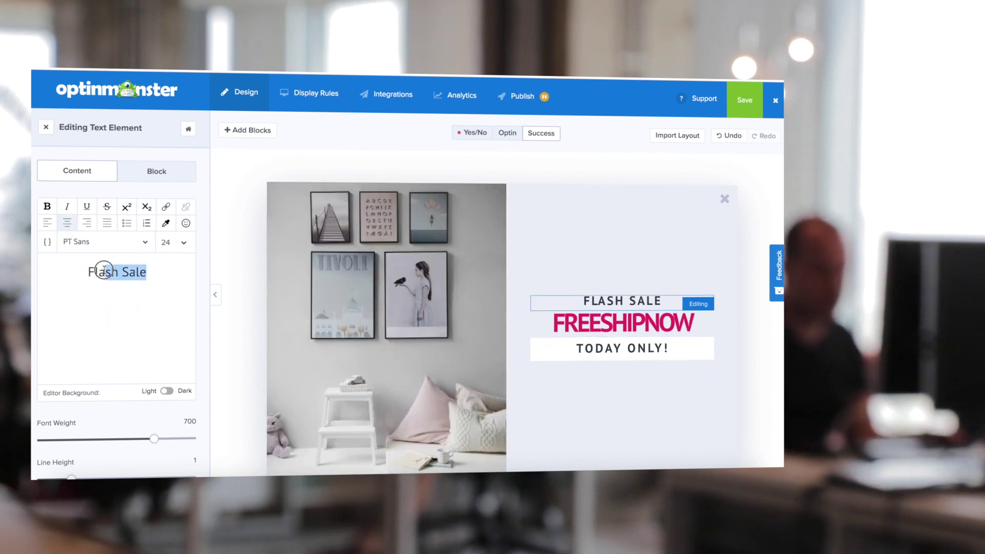
triple_click(103, 272)
type("Here's your code!")
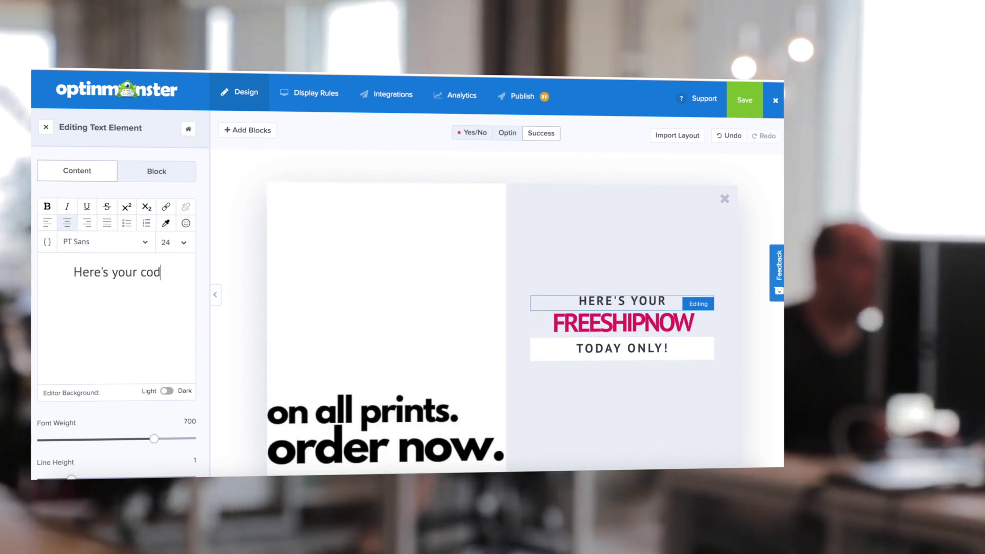
left_click(609, 351)
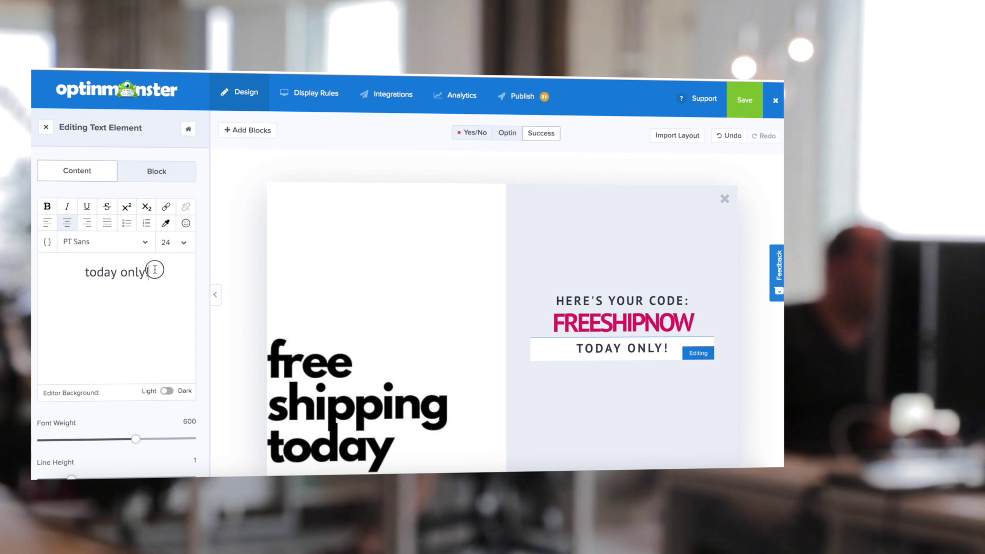
triple_click(88, 272)
type("Thanks")
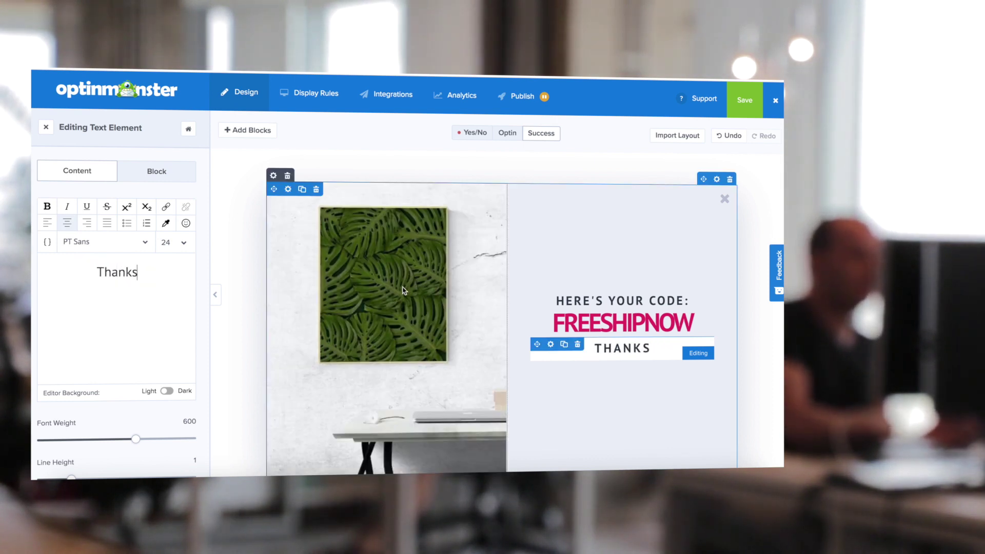
left_click(739, 99)
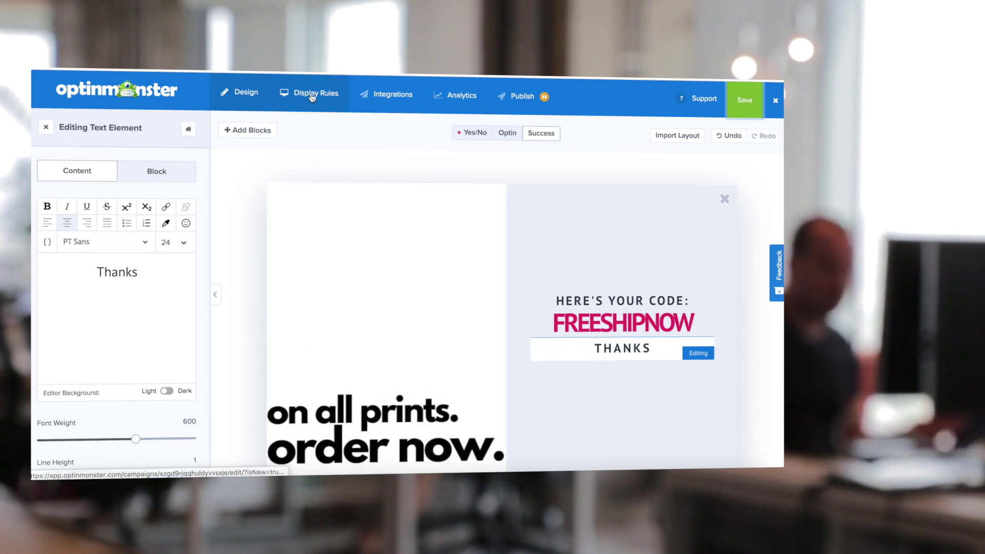
left_click(312, 99)
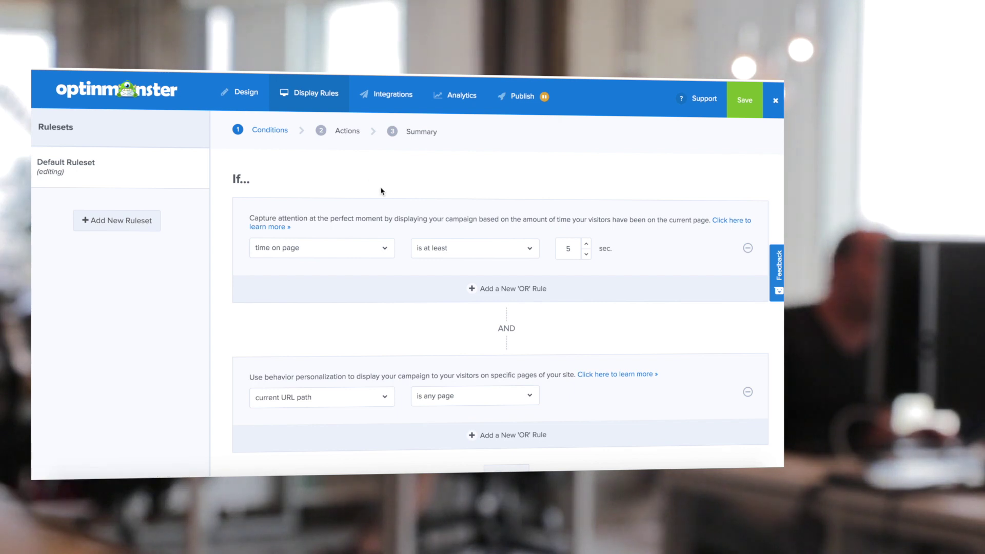
- Set the first display rule to current URL path contains 'prints'
left_click(382, 250)
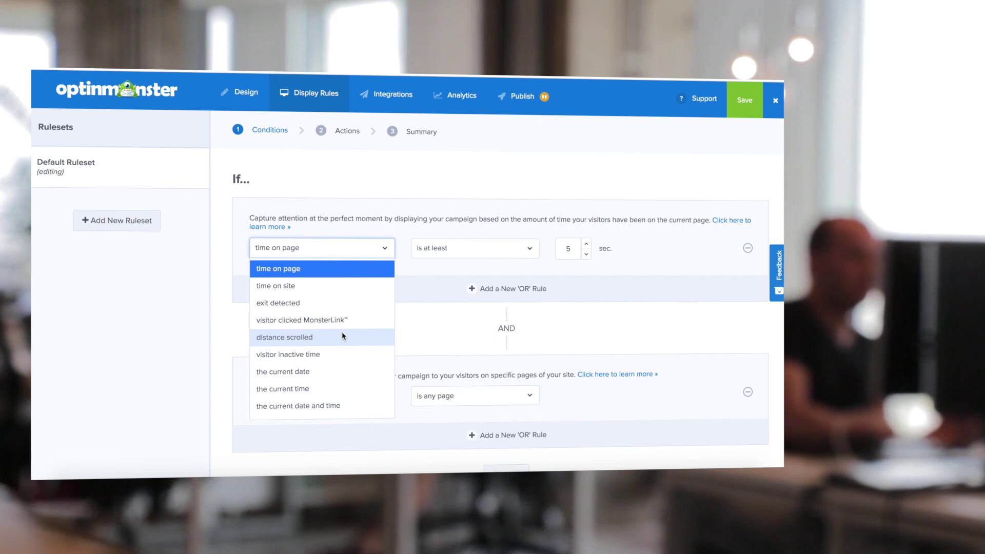
scroll(341, 334, "down", 2)
scroll(342, 349, "down", 3)
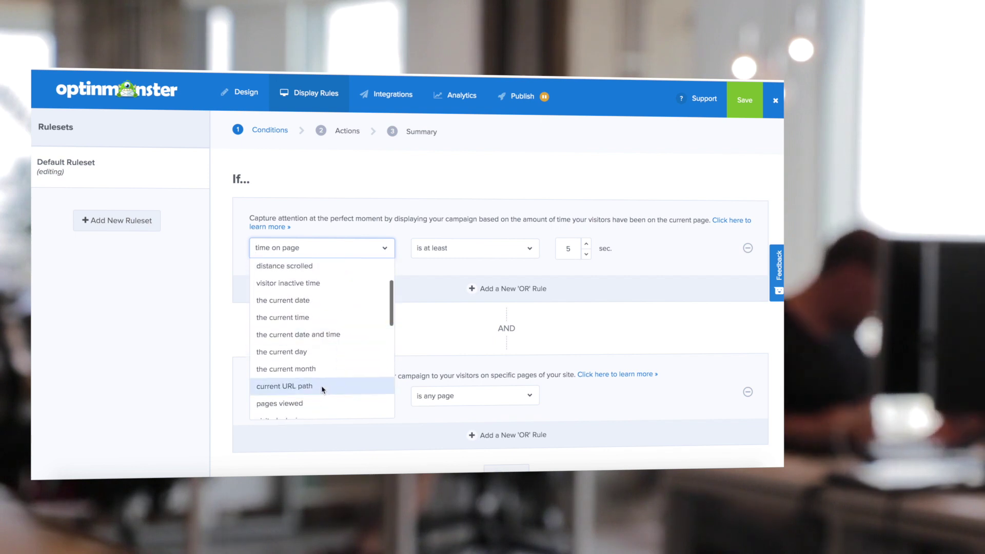
left_click(324, 386)
left_click(442, 245)
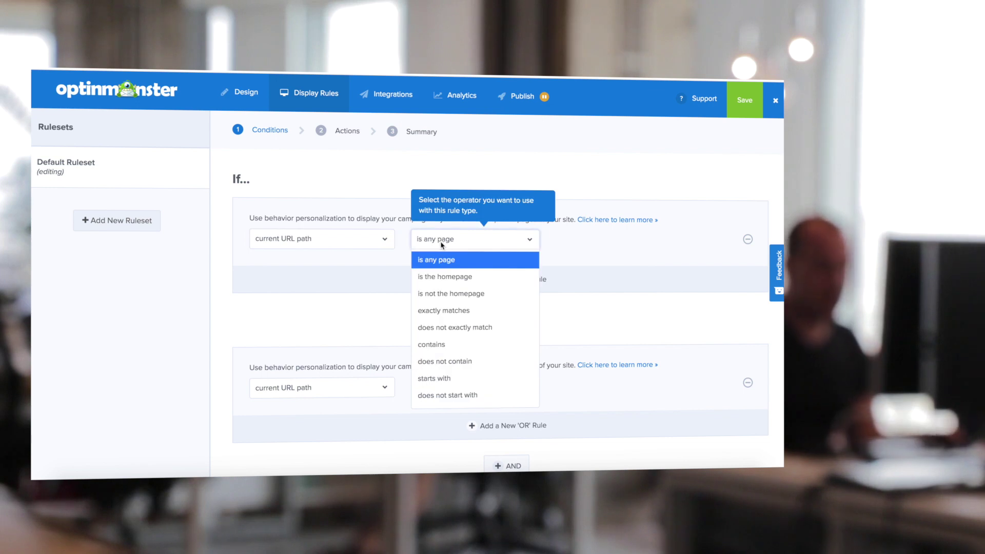
left_click(433, 345)
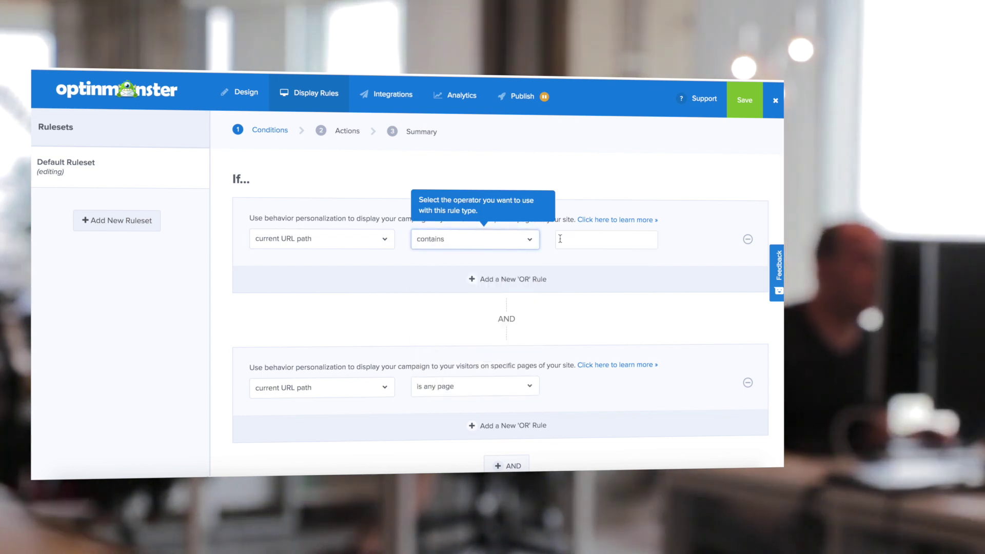
left_click(566, 240)
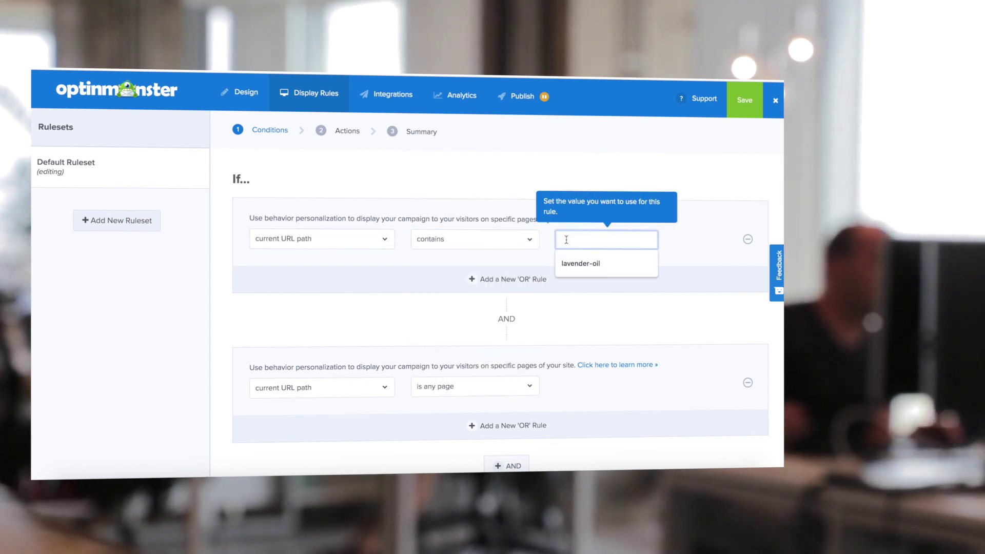
type("prints")
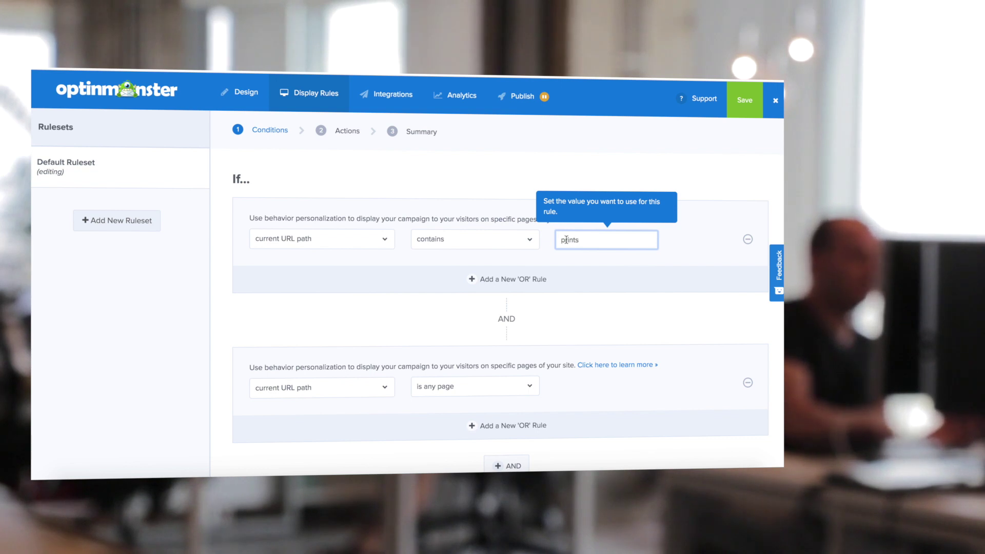
- Add an OR rule for time on site of at least 30 seconds and remove the extra any-page group
scroll(410, 359, "down", 1)
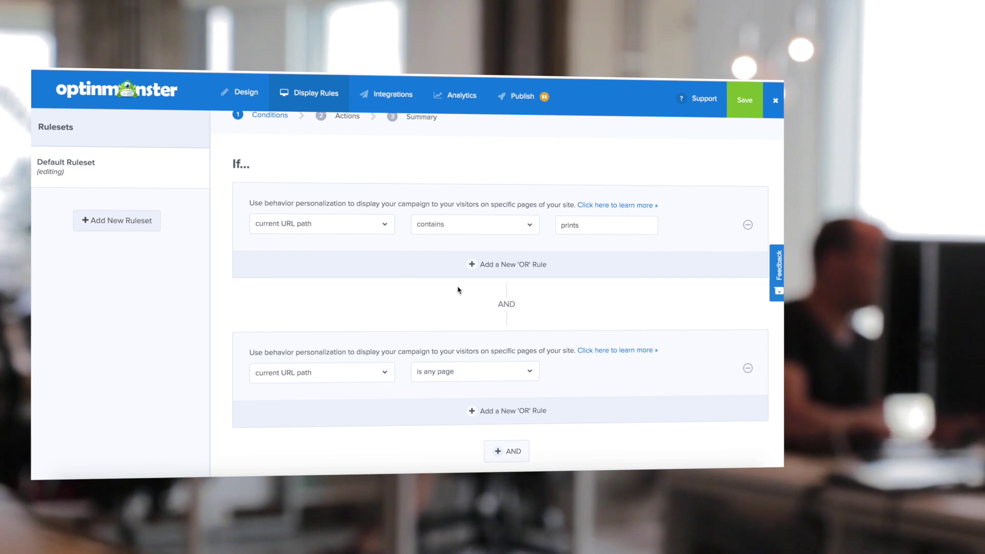
left_click(469, 264)
left_click(362, 283)
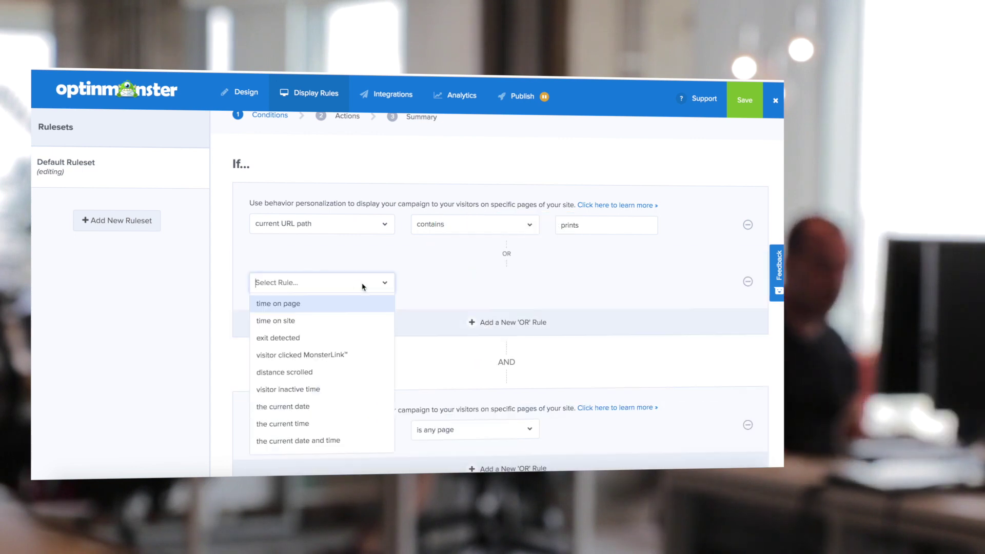
left_click(339, 320)
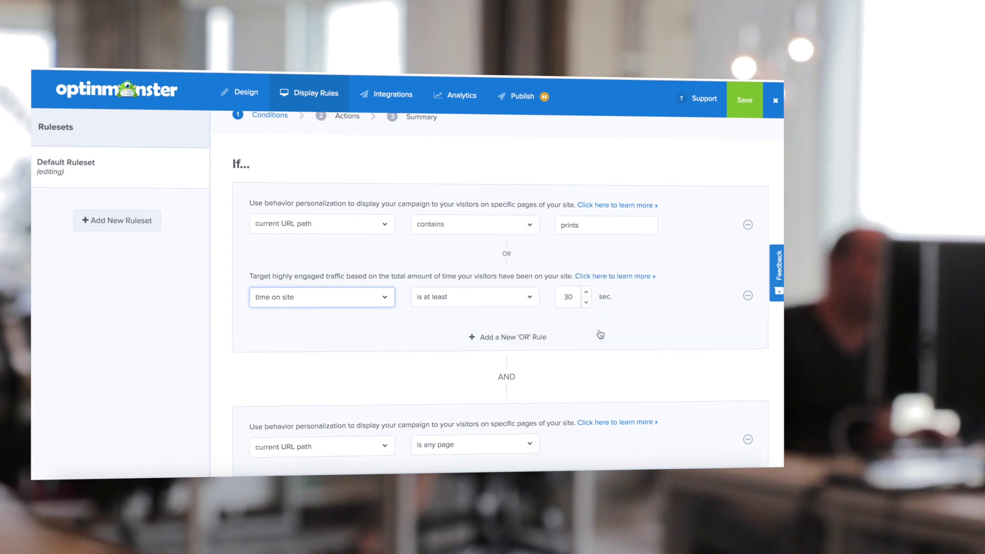
scroll(718, 406, "down", 1)
left_click(748, 430)
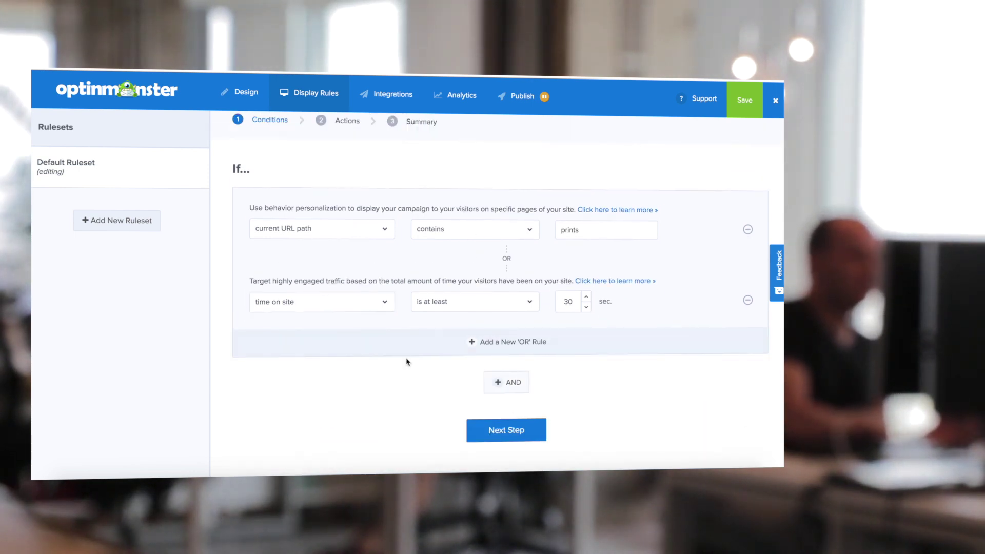
left_click(502, 432)
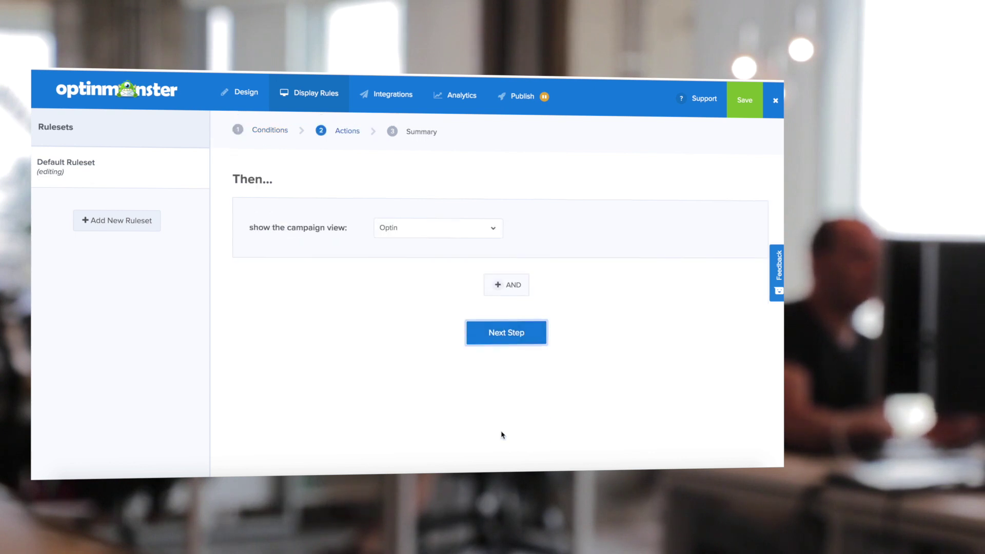
- Review the ruleset summary for prints URLs or 30 seconds on site, then go to Integrations
left_click(492, 342)
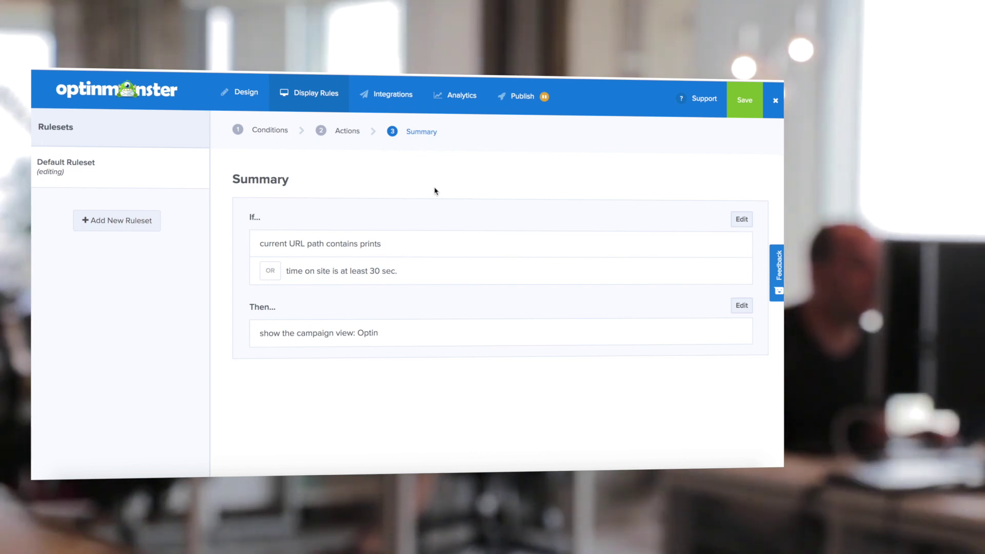
left_click(385, 103)
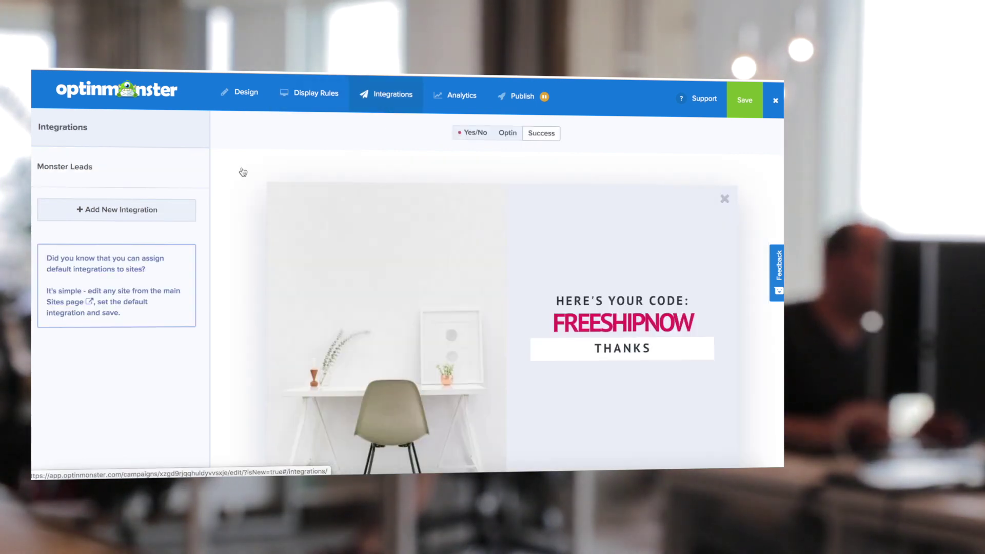
- Start a new email integration with Constant Contact as the provider
left_click(160, 210)
left_click(148, 189)
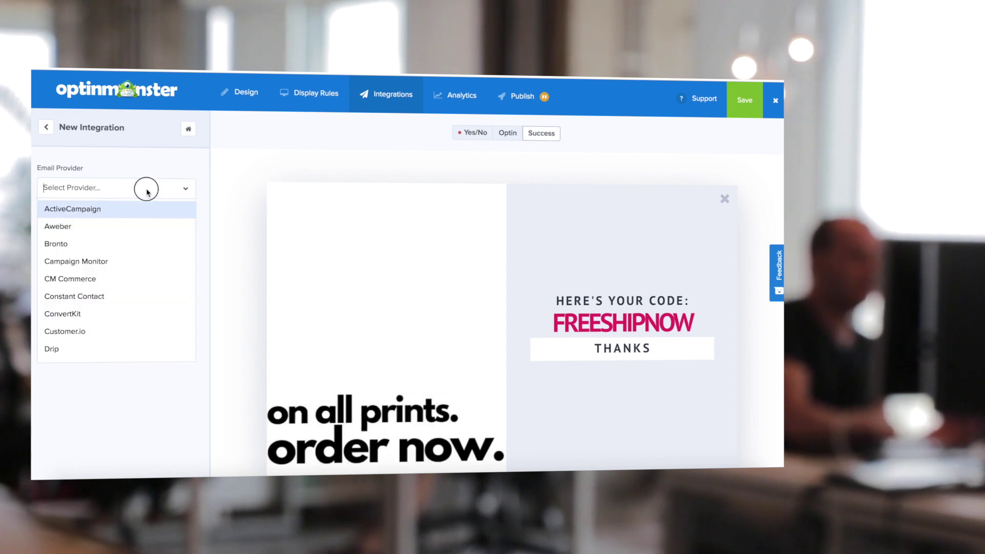
left_click(77, 296)
scroll(123, 287, "down", 3)
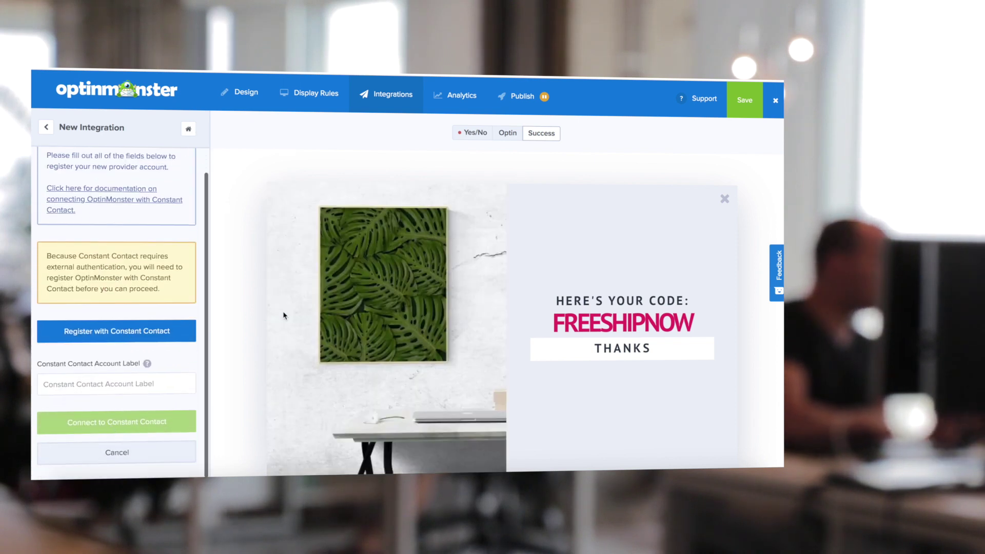
- Check the Google Analytics account dropdown in Analytics, then set the campaign status to LIVE
left_click(461, 108)
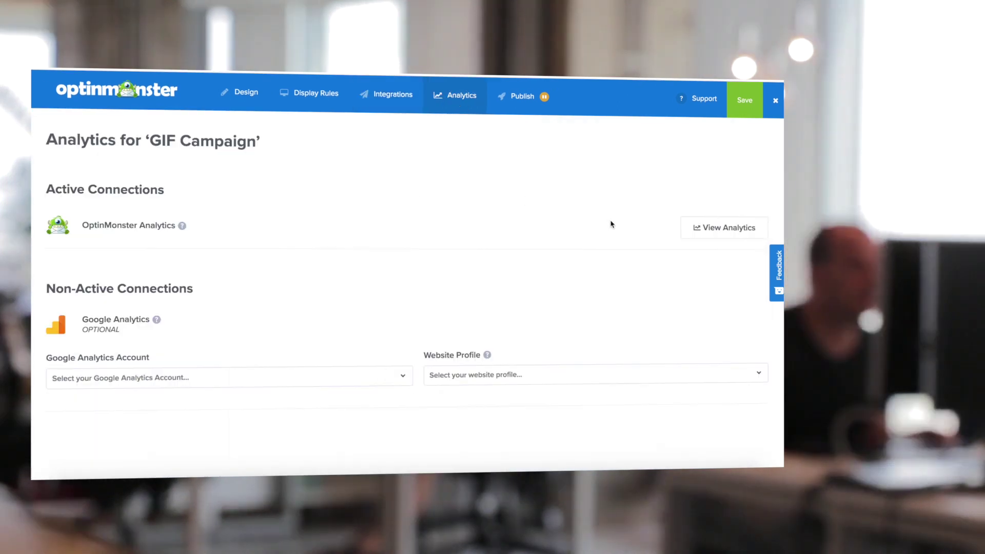
left_click(290, 373)
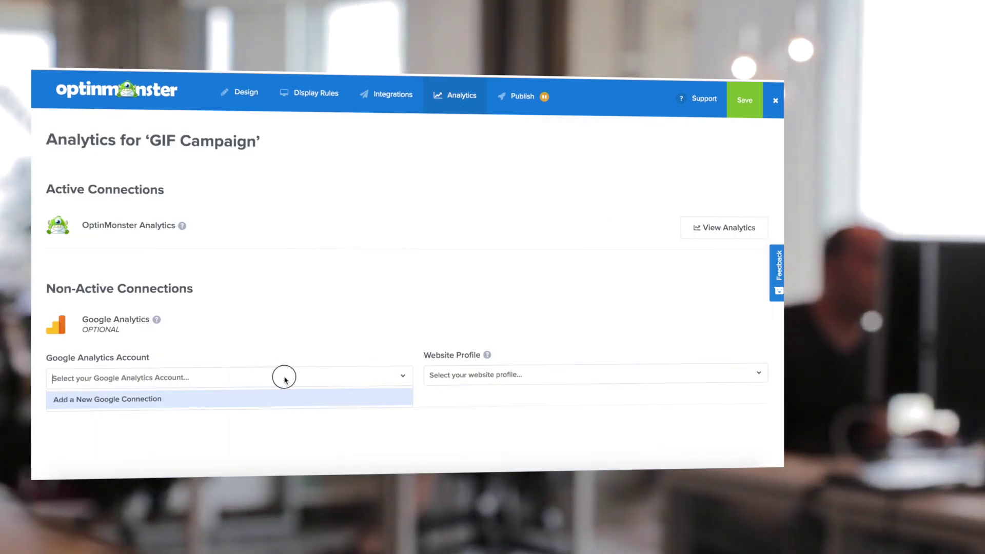
left_click(321, 337)
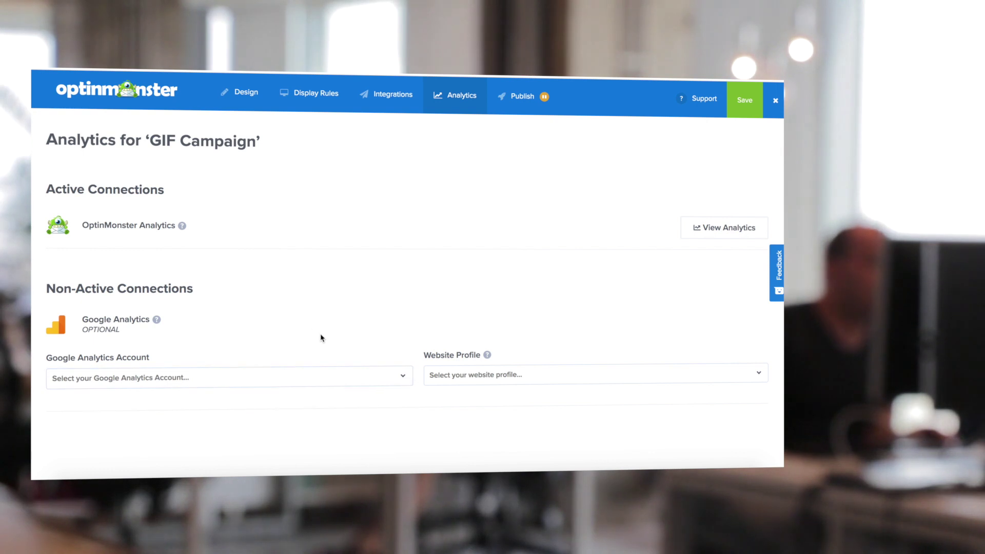
left_click(528, 97)
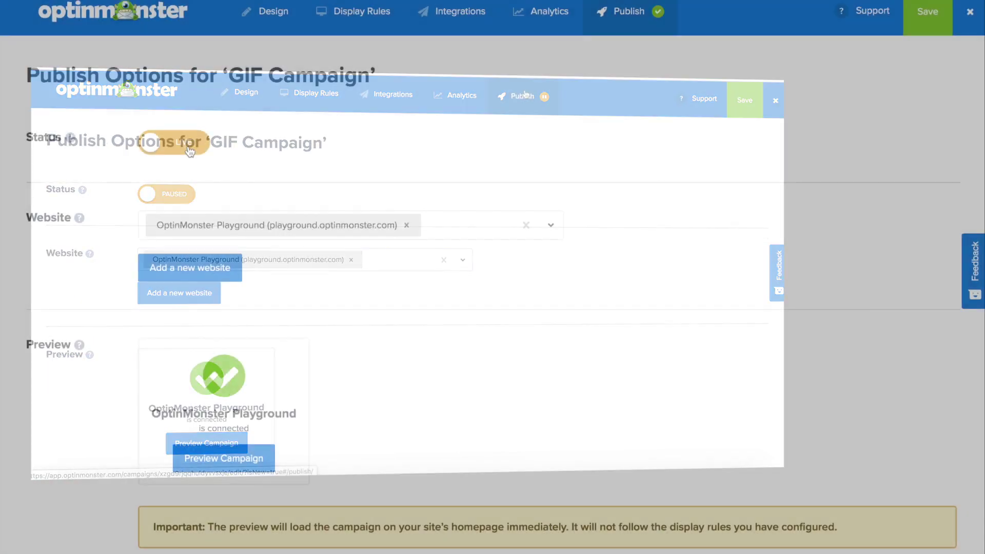
left_click(177, 194)
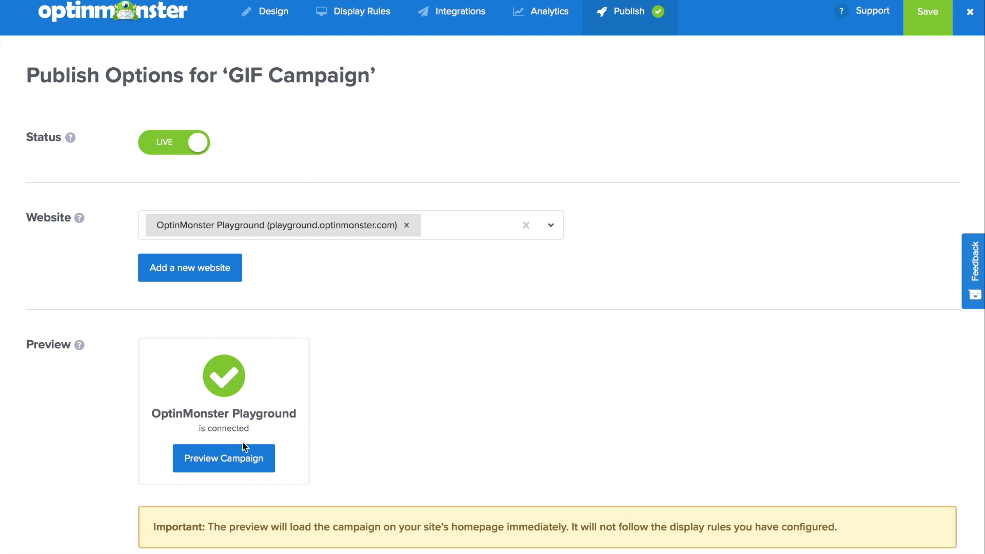
- Preview the live GIF Campaign on the OptinMonster Playground homepage
left_click(241, 461)
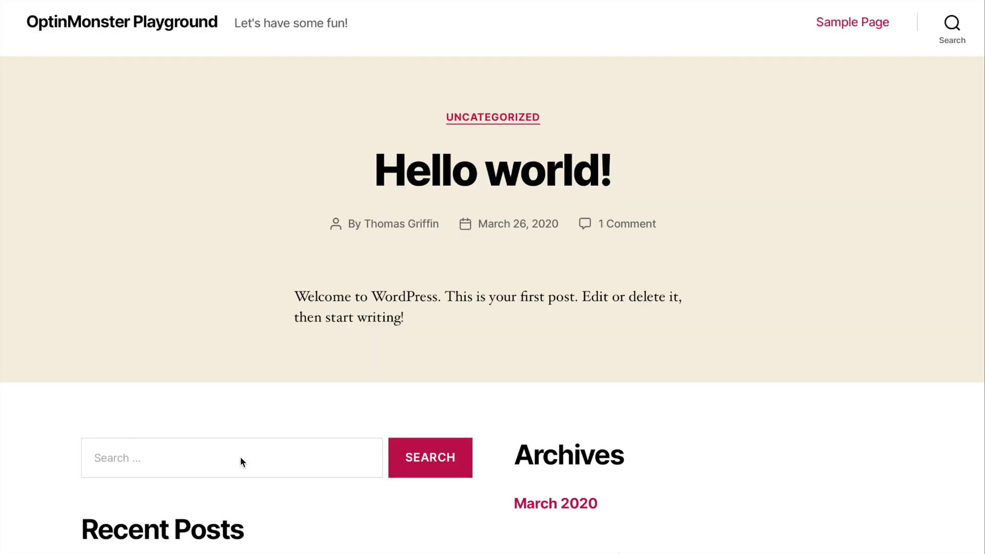